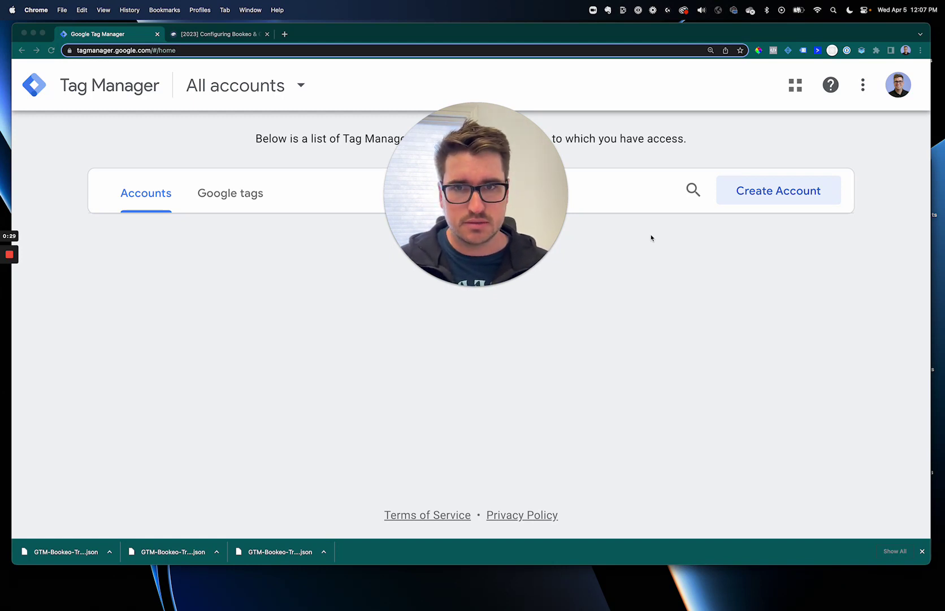
# From the All accounts page, begin adding a new Tag Manager account
pyautogui.click(457, 286)
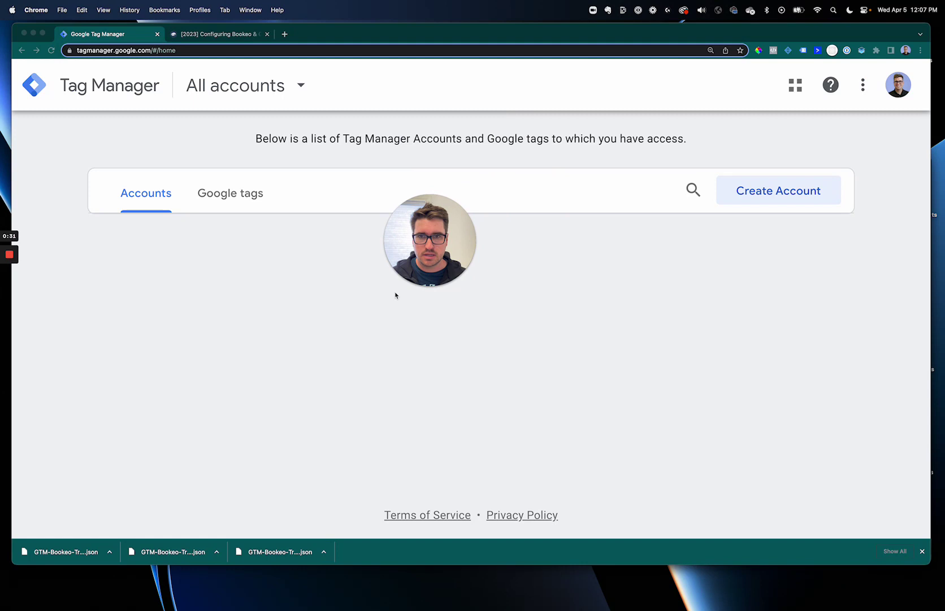
pyautogui.moveTo(395, 293); pyautogui.dragTo(79, 480)
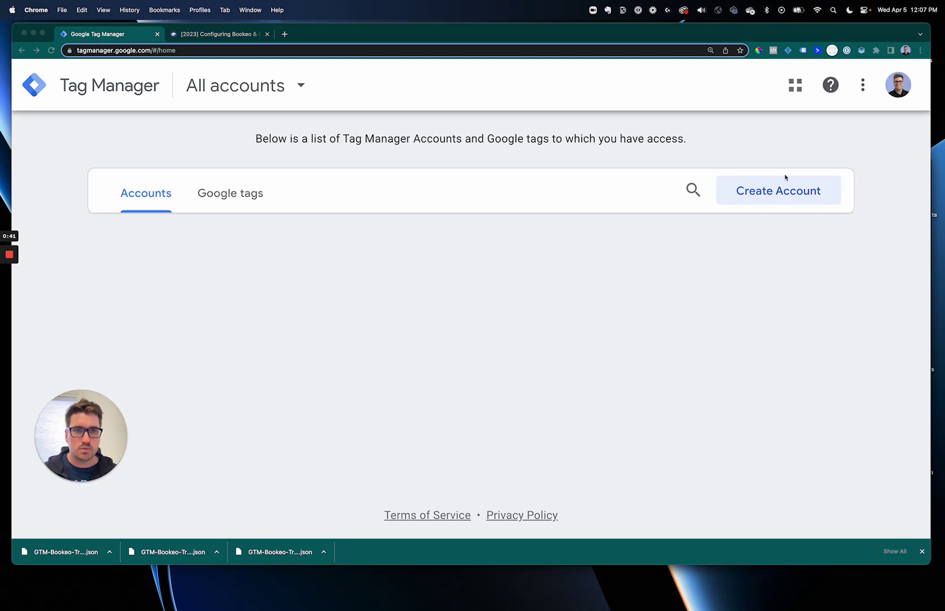
# Name the new account 'Escape Room Company' and its container 'escapecompany.com'
pyautogui.click(786, 193)
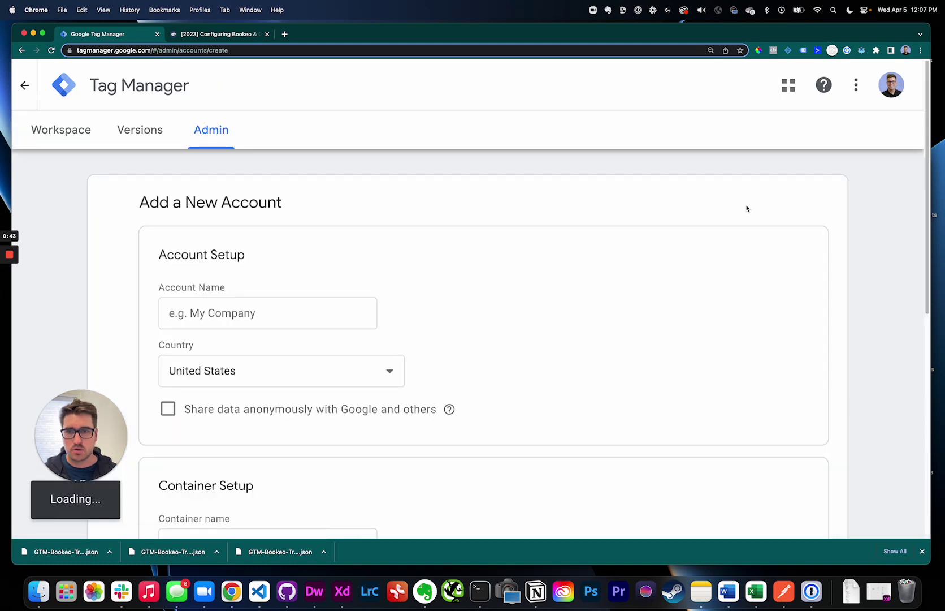
pyautogui.scroll(-5, 709, 217)
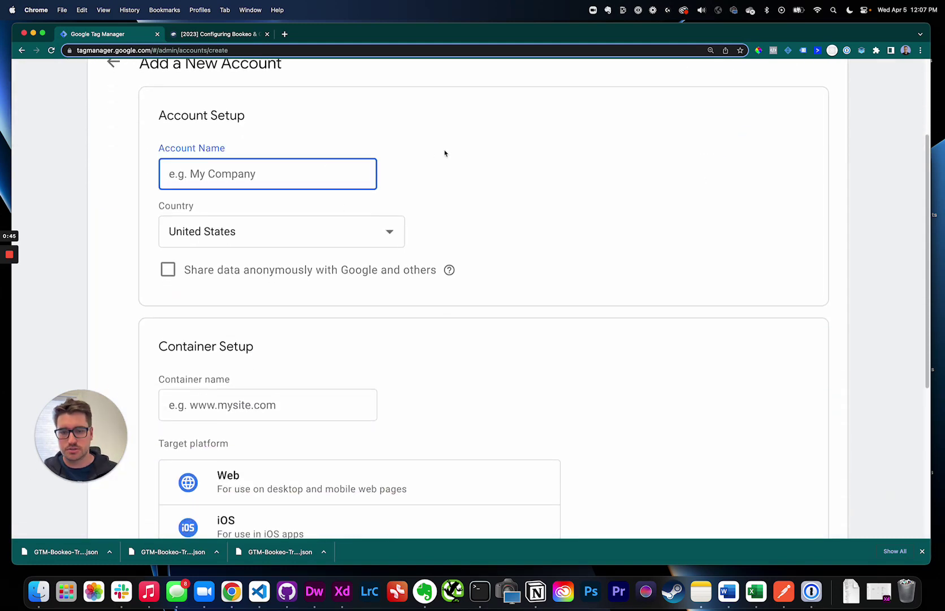
pyautogui.write('Escape Room Company')
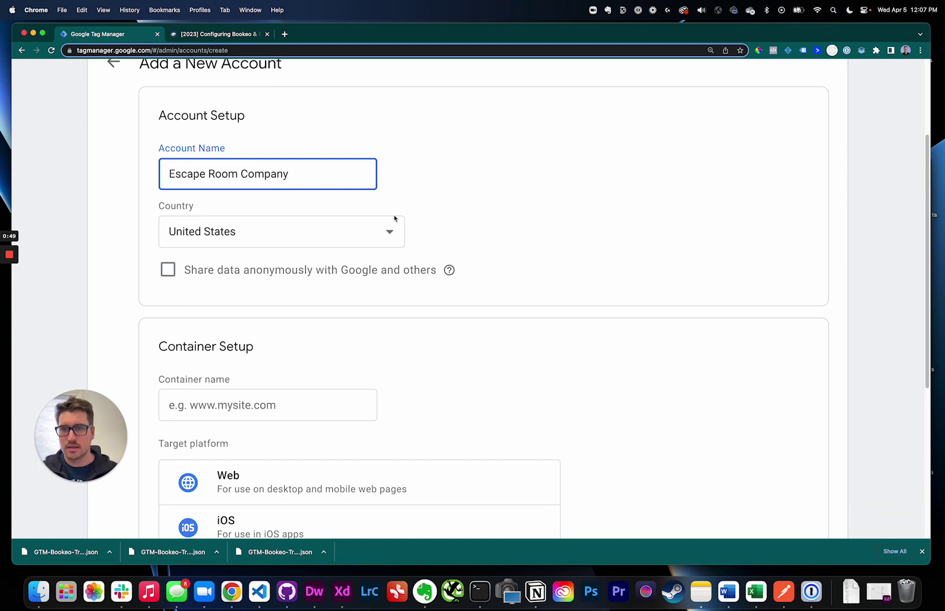
pyautogui.scroll(-3, 395, 218)
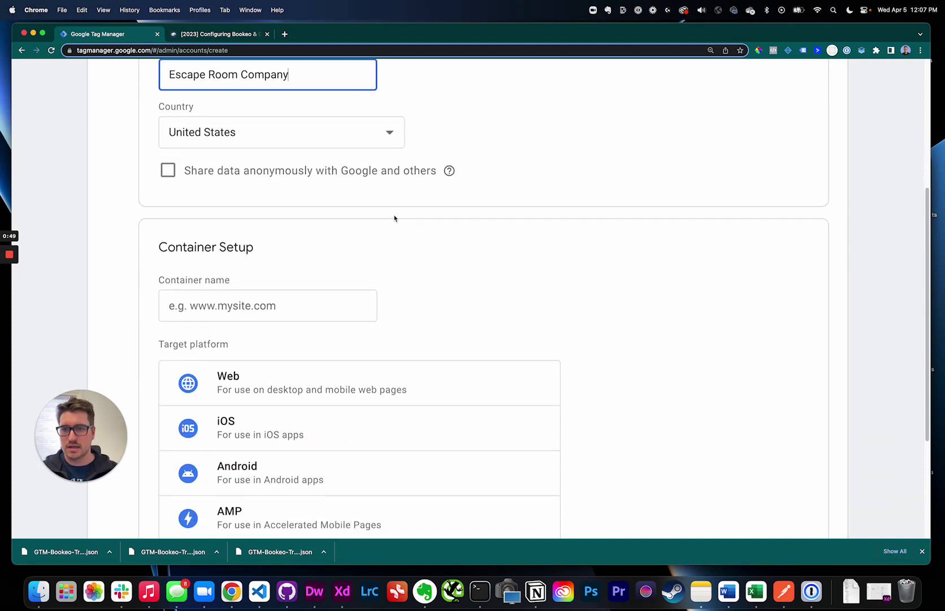
pyautogui.click(323, 294)
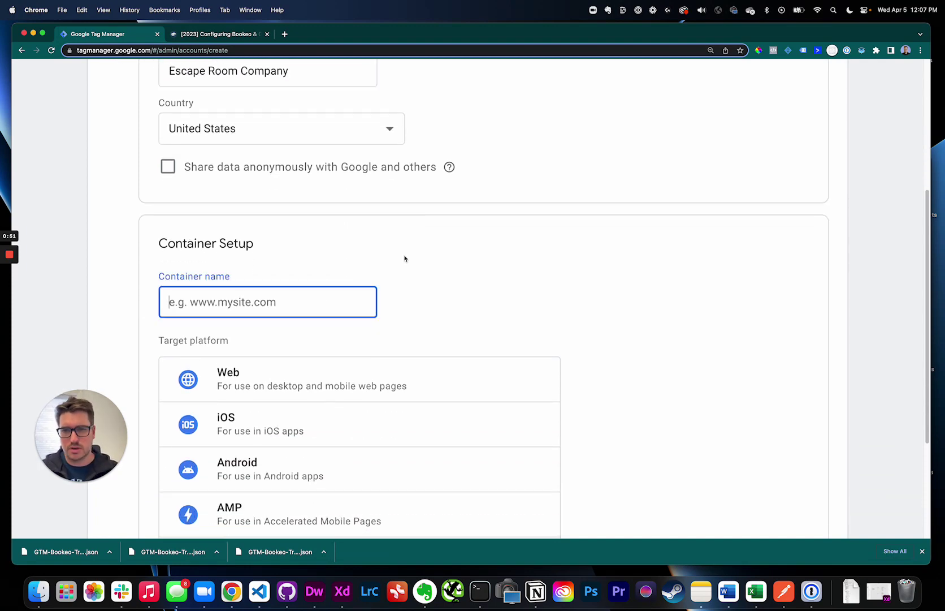
pyautogui.write('escapecom')
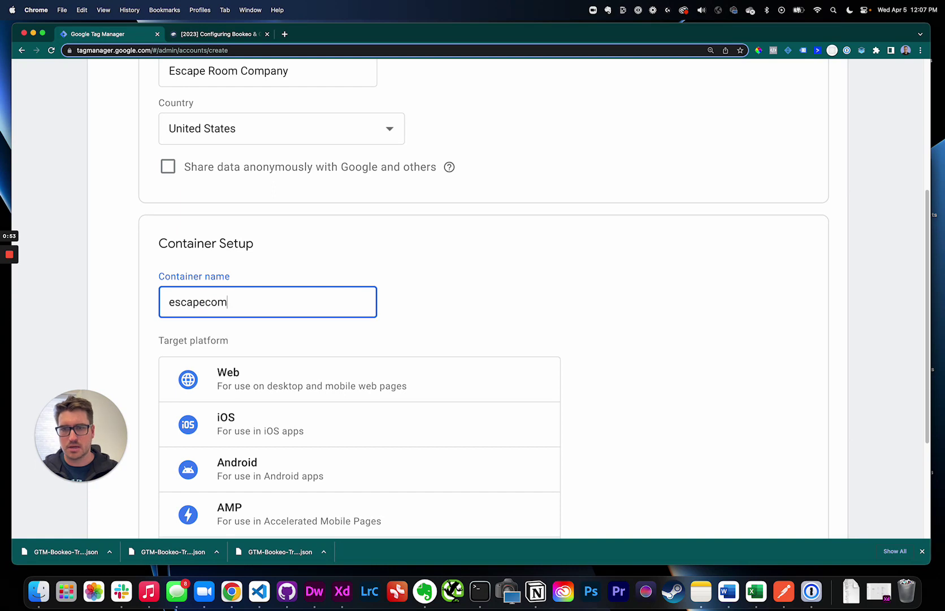
pyautogui.write('pany.com')
pyautogui.click(563, 267)
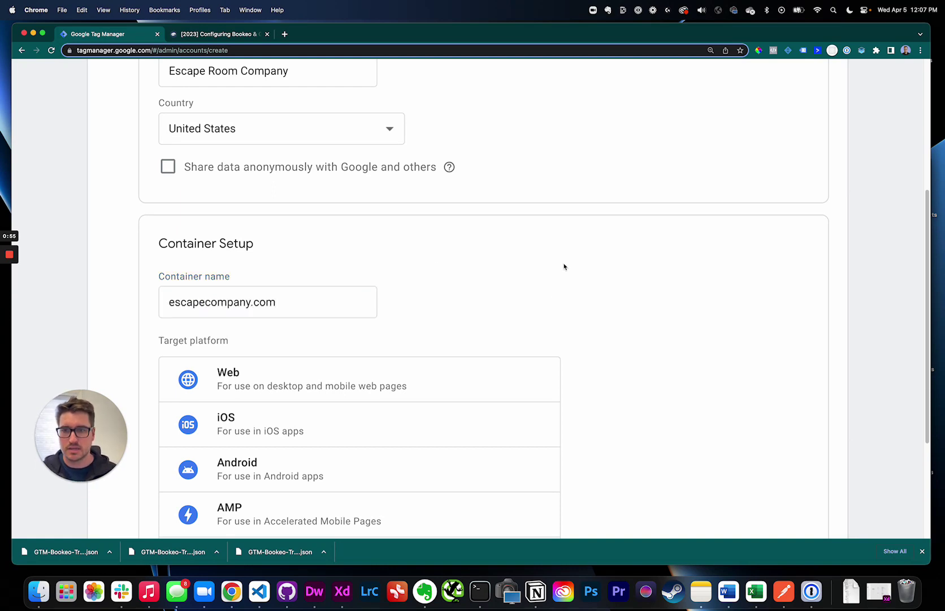
# Create the account as a Web container and accept the Terms of Service
pyautogui.scroll(-2, 508, 349)
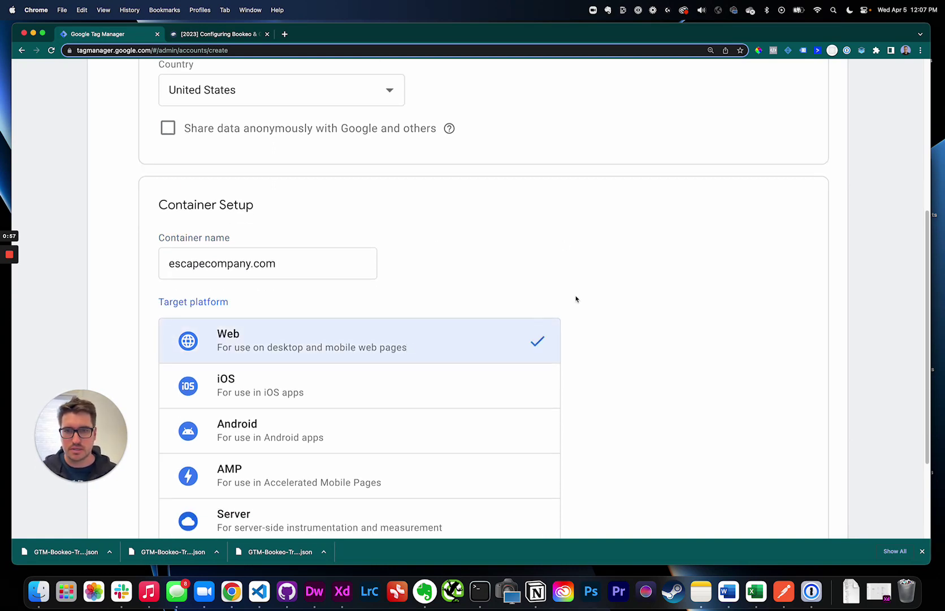
pyautogui.scroll(-5, 602, 315)
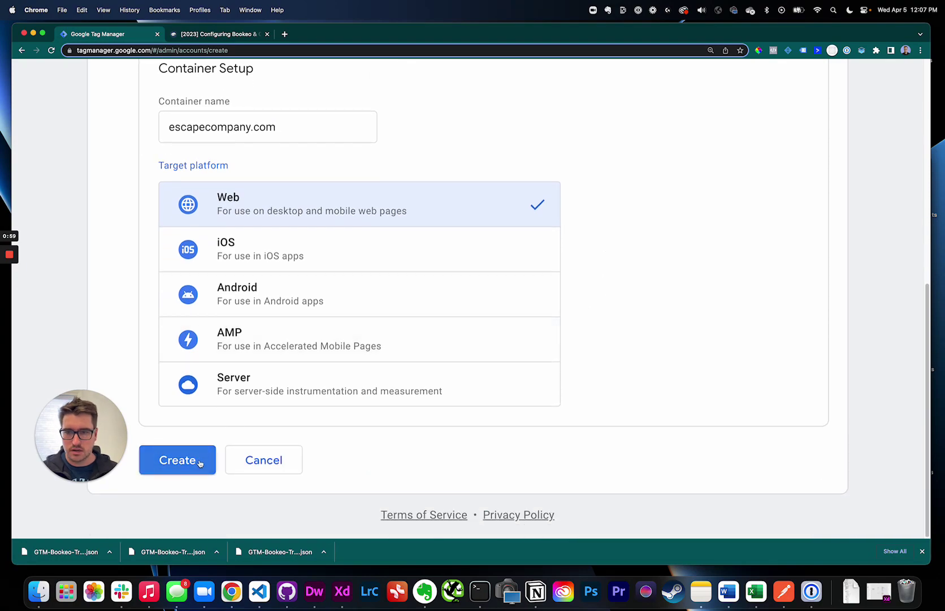
pyautogui.click(202, 461)
pyautogui.click(902, 90)
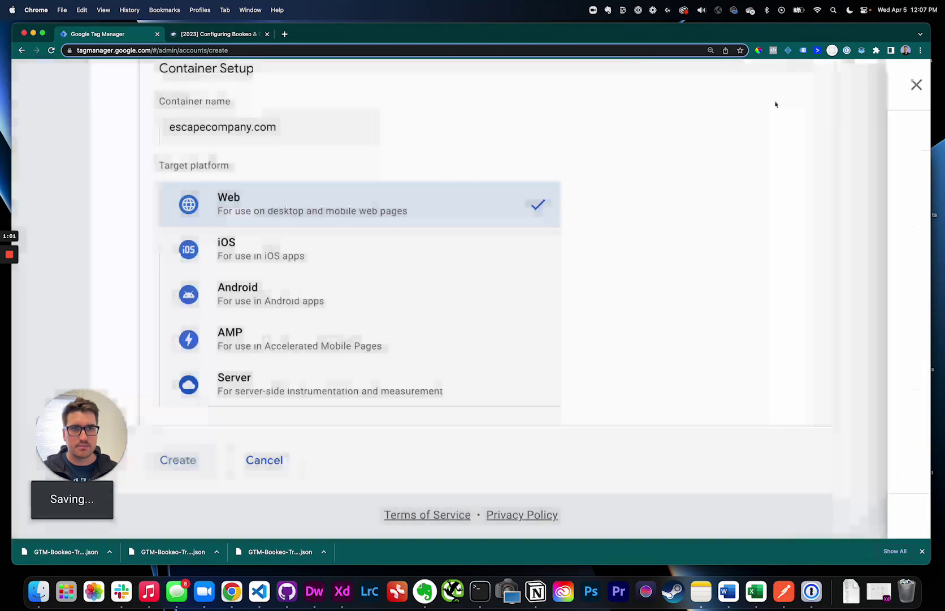
# Review the head and body install snippets for escapecompany.com, then dismiss the dialog
pyautogui.moveTo(92, 407); pyautogui.dragTo(83, 322)
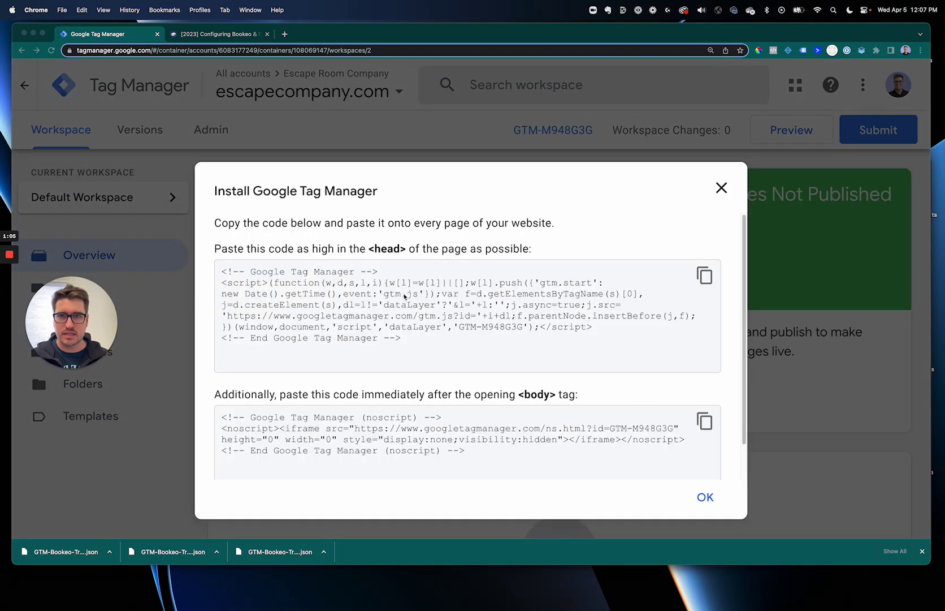
pyautogui.scroll(-3, 461, 349)
pyautogui.scroll(3, 464, 327)
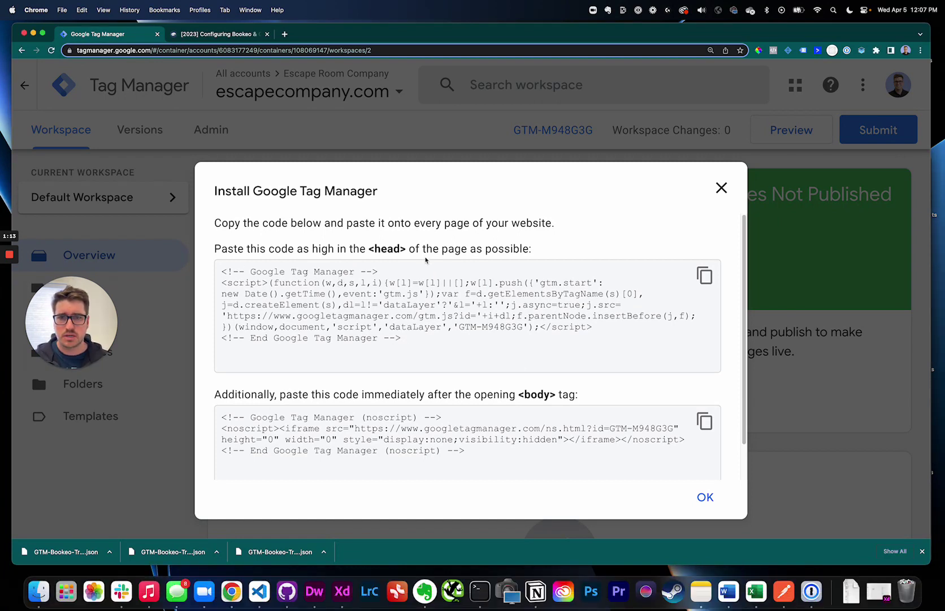
pyautogui.moveTo(440, 250); pyautogui.dragTo(237, 249)
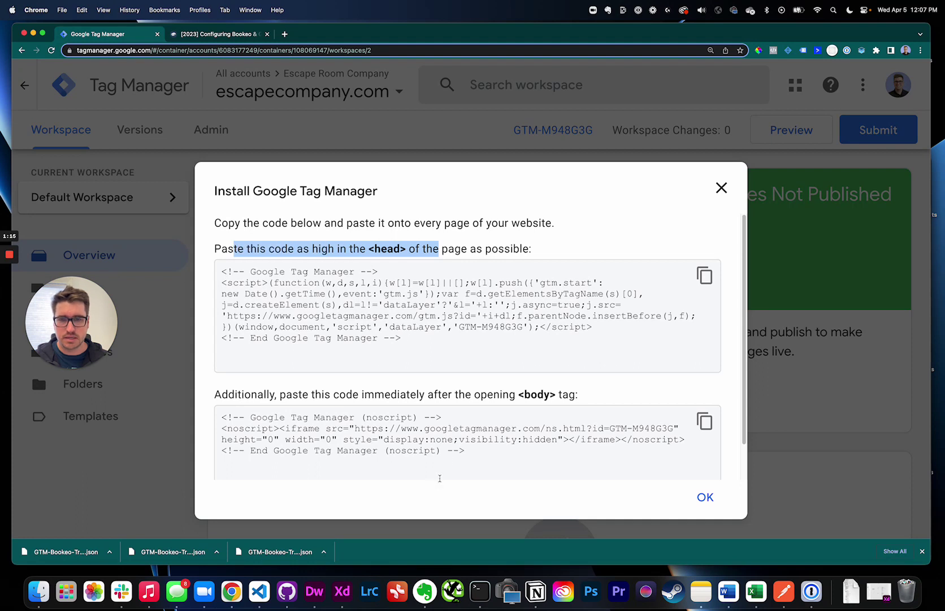
pyautogui.moveTo(440, 477); pyautogui.dragTo(378, 393)
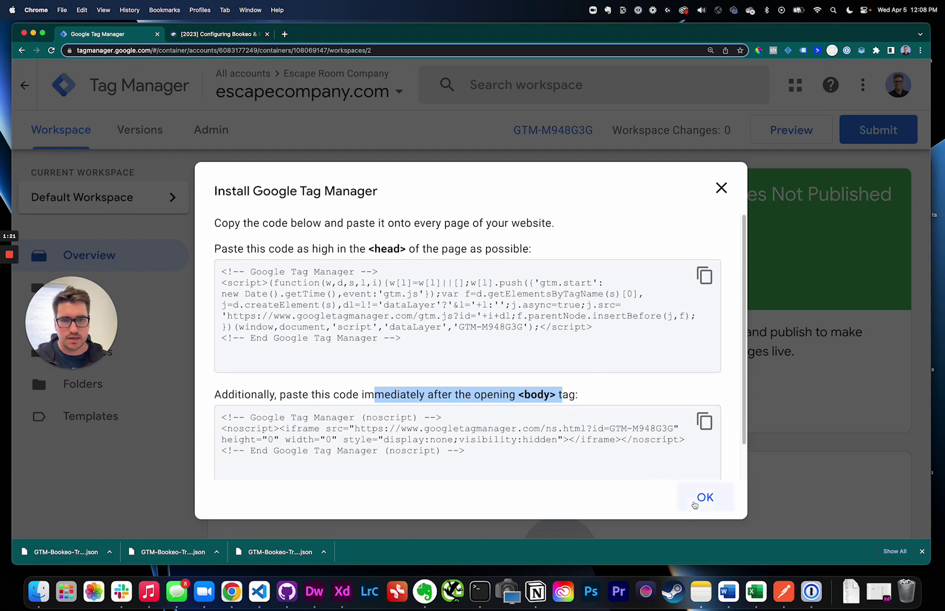
pyautogui.click(705, 497)
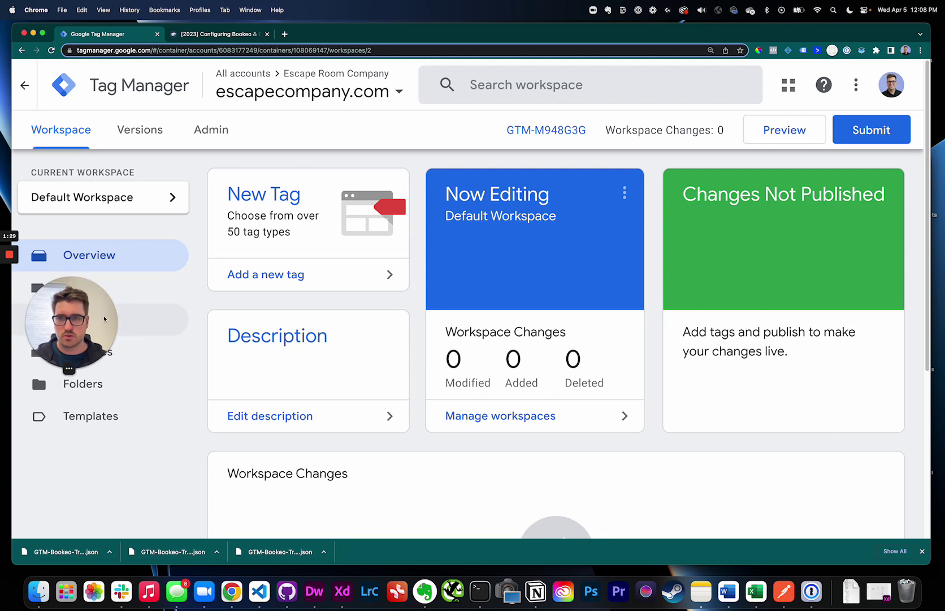
pyautogui.moveTo(91, 324); pyautogui.dragTo(204, 453)
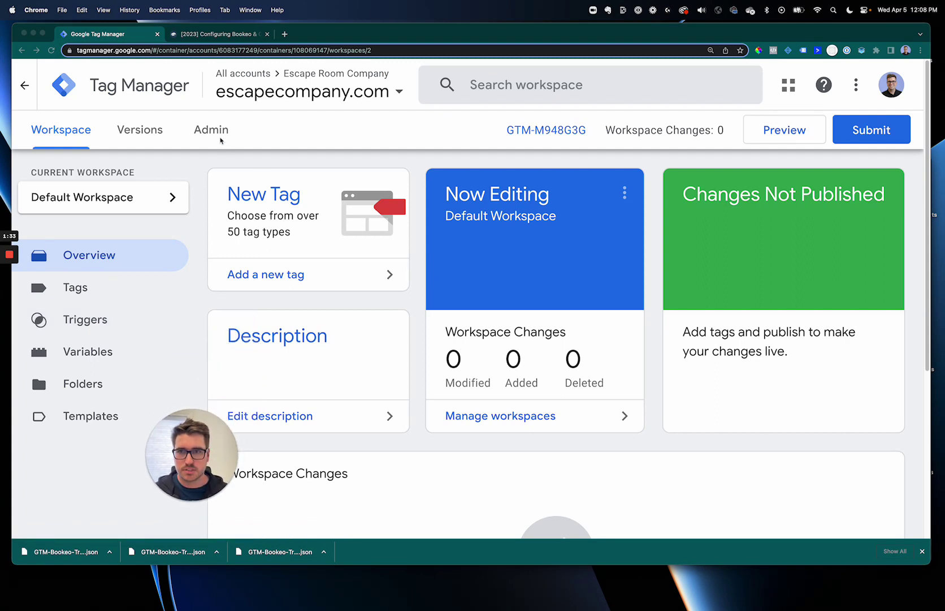
# Go to the container's Admin settings and start an Import Container
pyautogui.click(221, 133)
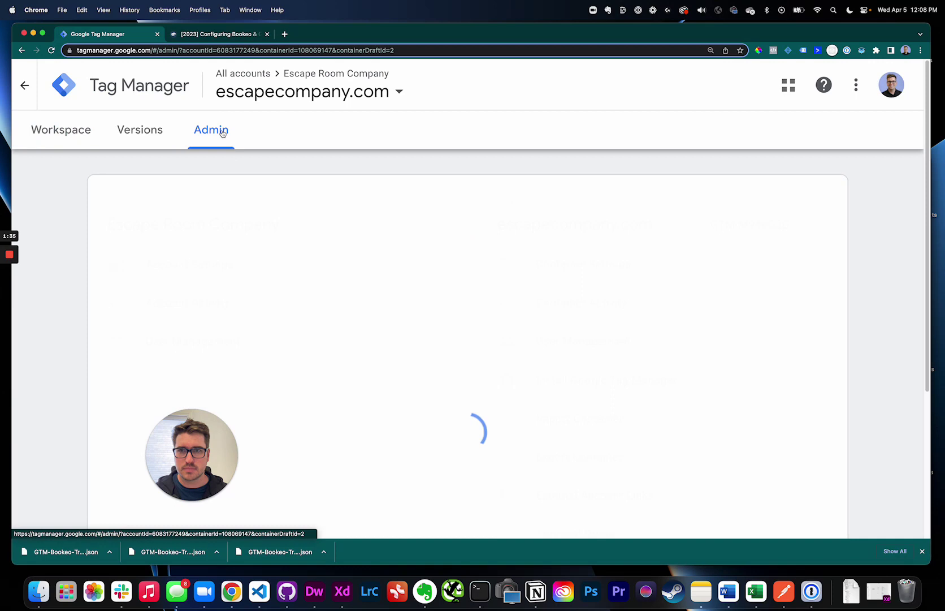
pyautogui.scroll(-2, 616, 356)
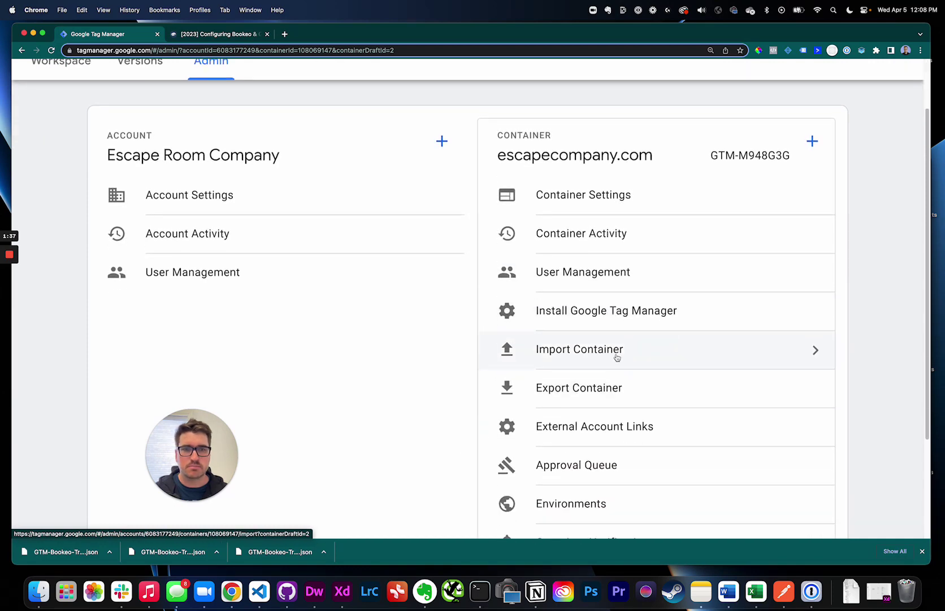
pyautogui.click(617, 357)
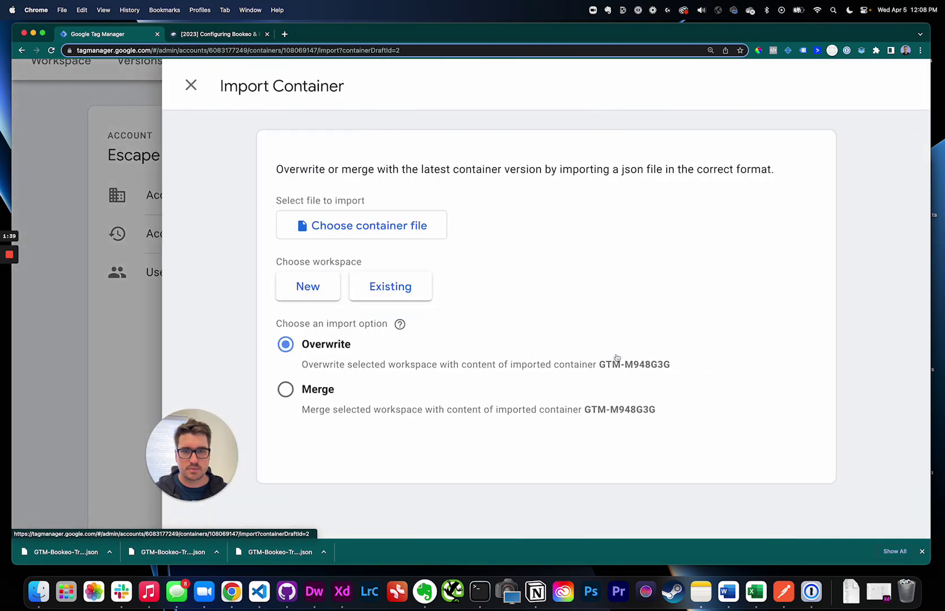
# Choose GTM-Bookeo-Triggers-and-GA4.json from the GTM folder as the container file
pyautogui.click(360, 232)
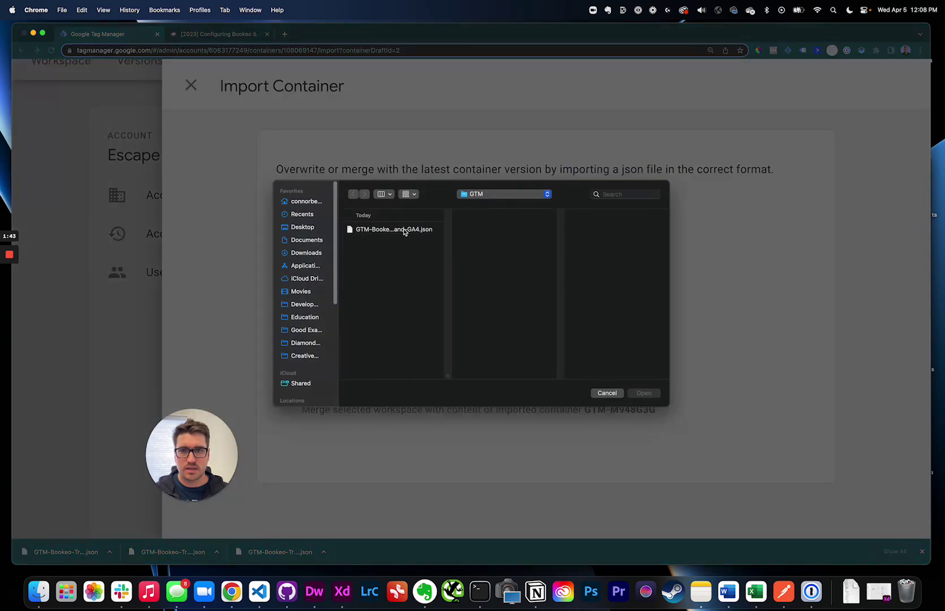
pyautogui.click(386, 234)
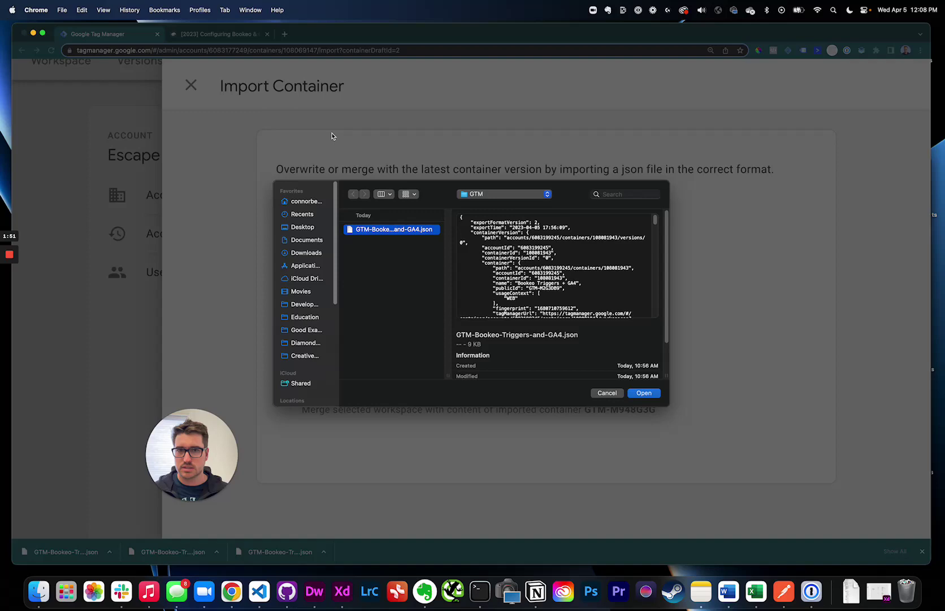
pyautogui.click(615, 394)
pyautogui.click(223, 35)
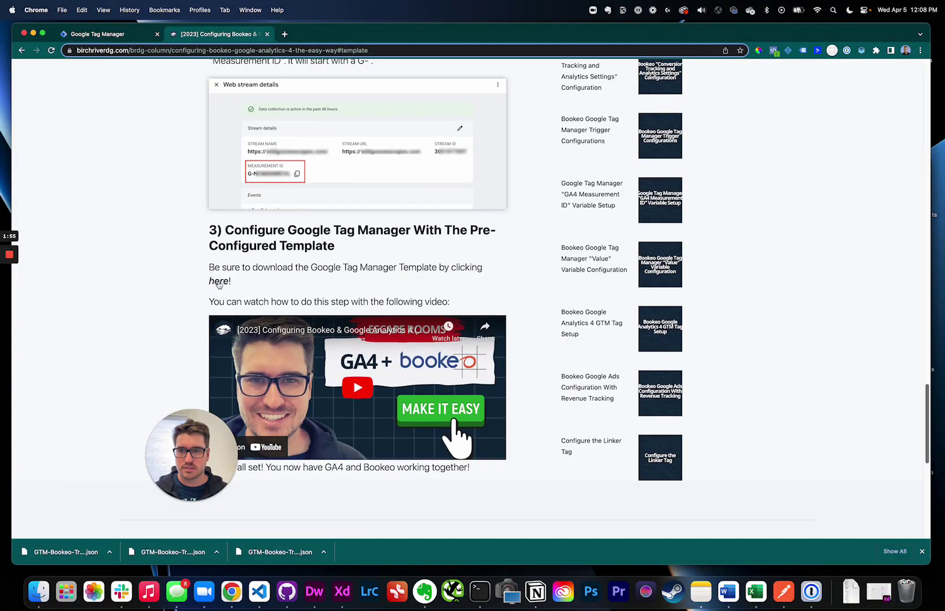
pyautogui.click(114, 37)
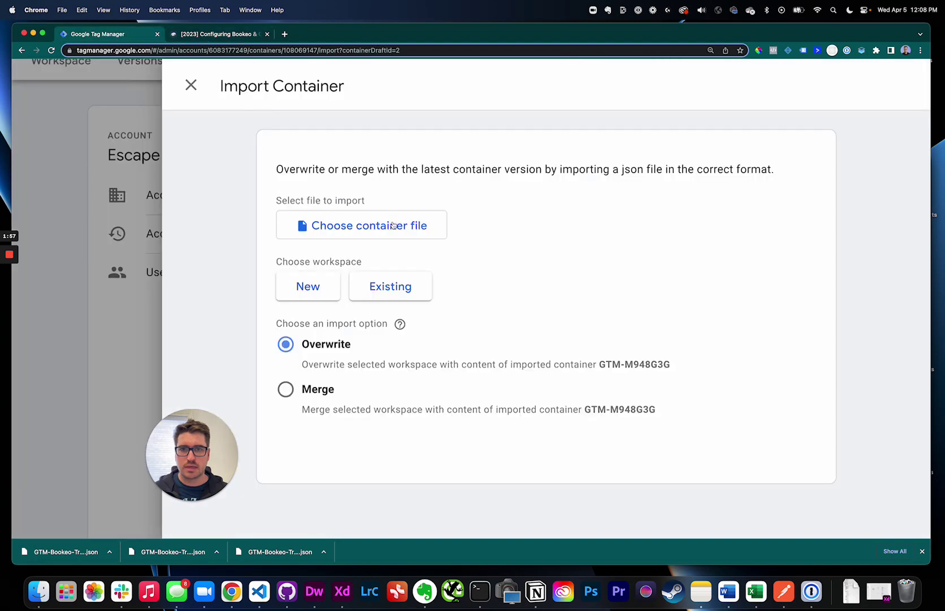
pyautogui.click(339, 223)
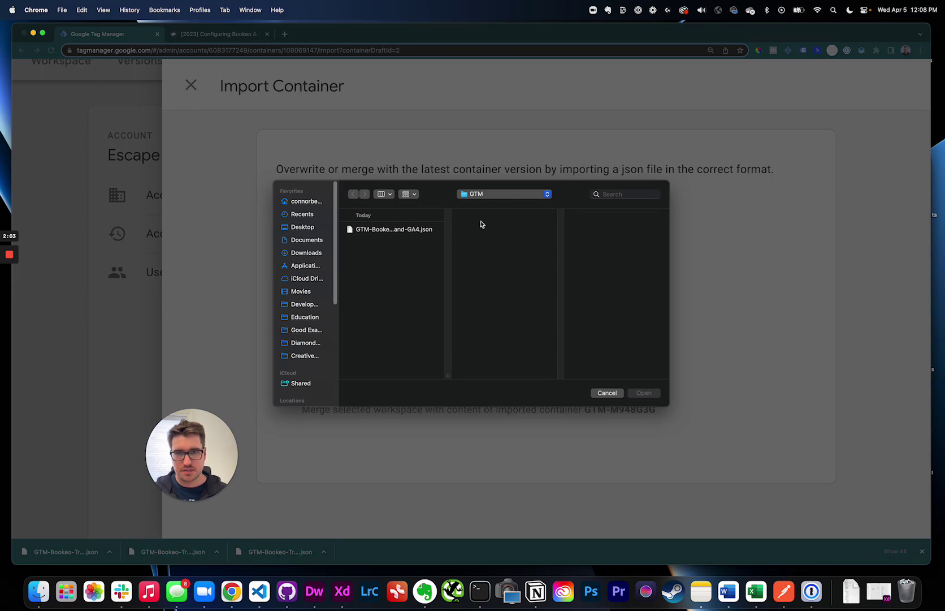
pyautogui.click(387, 232)
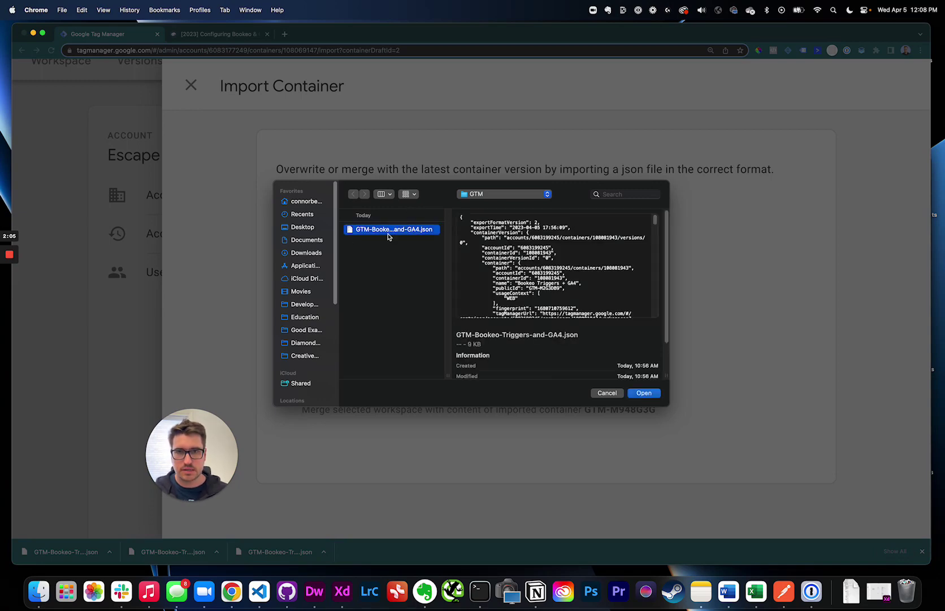
pyautogui.click(654, 393)
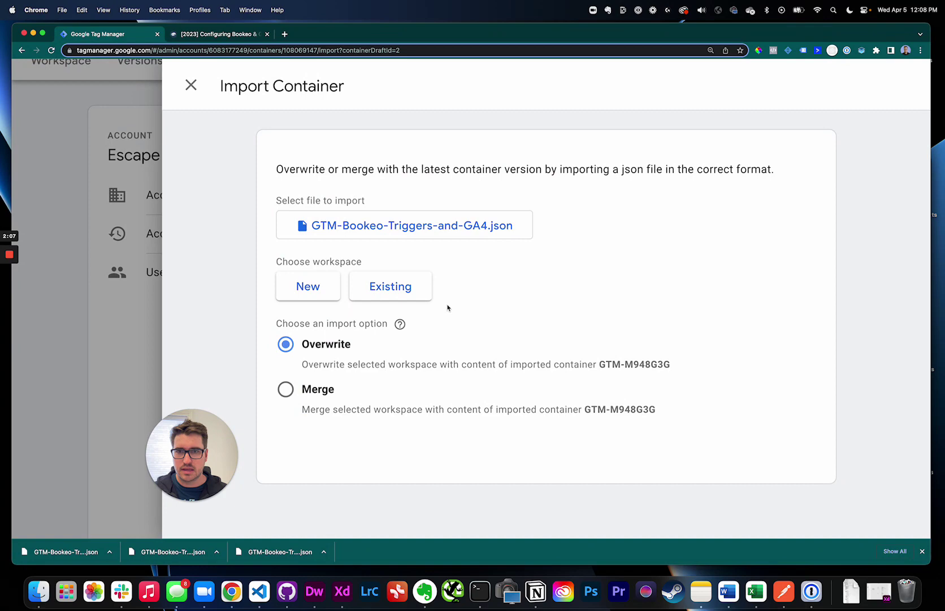
# Target the existing Default Workspace and choose Merge with Overwrite conflicting
pyautogui.click(403, 288)
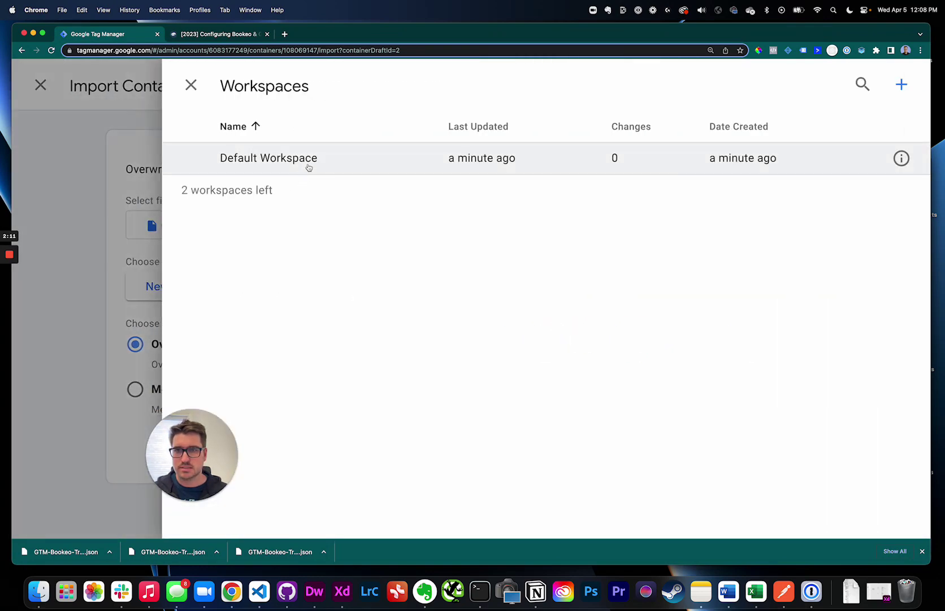
pyautogui.click(309, 167)
pyautogui.scroll(-5, 430, 268)
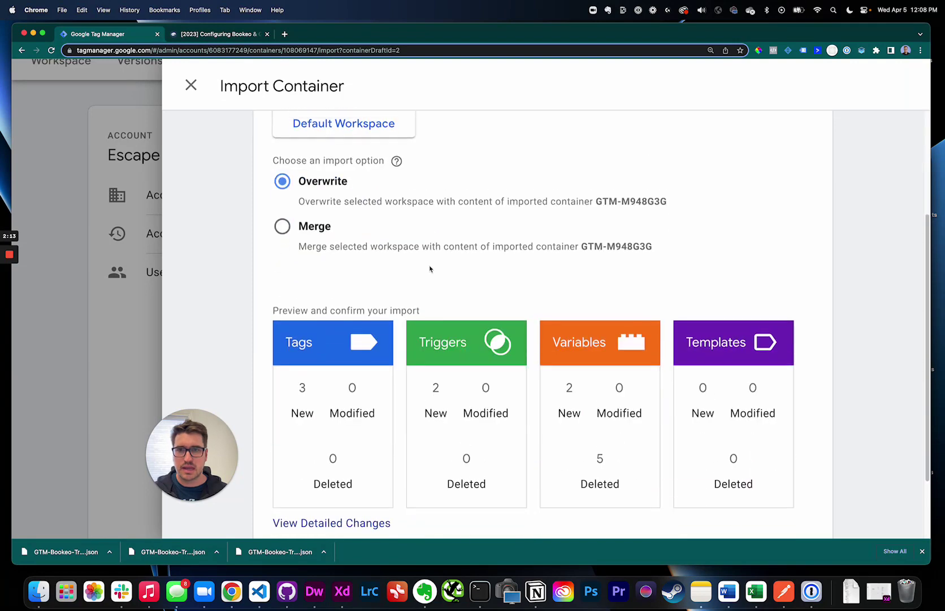
pyautogui.scroll(1, 430, 268)
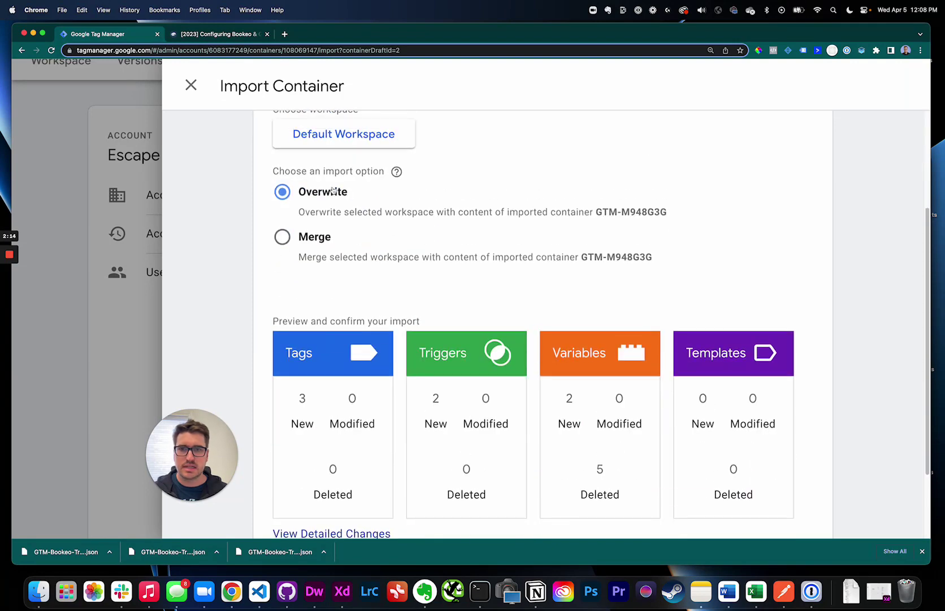
pyautogui.click(326, 238)
# Review the detailed changes (new tags, none modified or deleted) and confirm the import
pyautogui.scroll(-2, 401, 260)
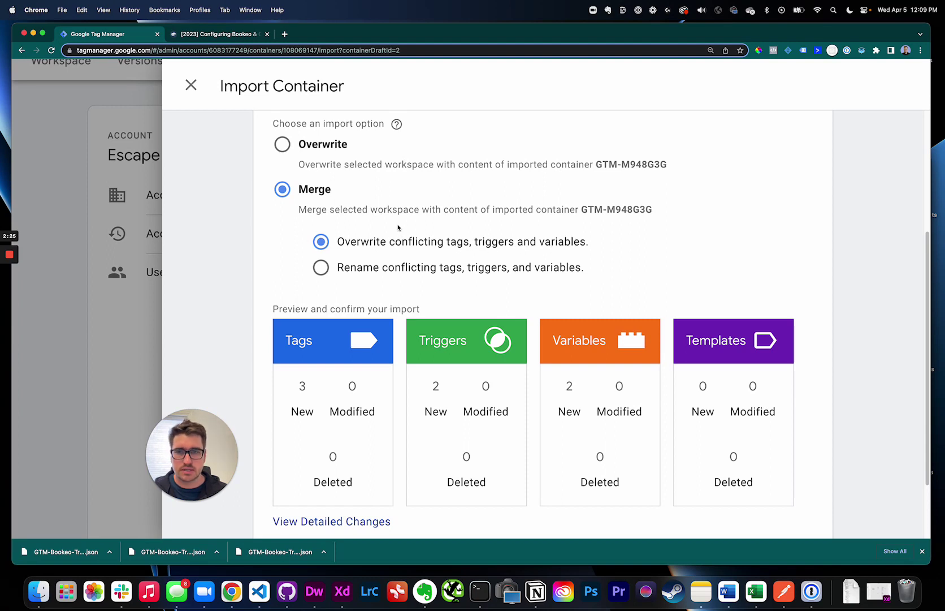
pyautogui.scroll(-2, 398, 228)
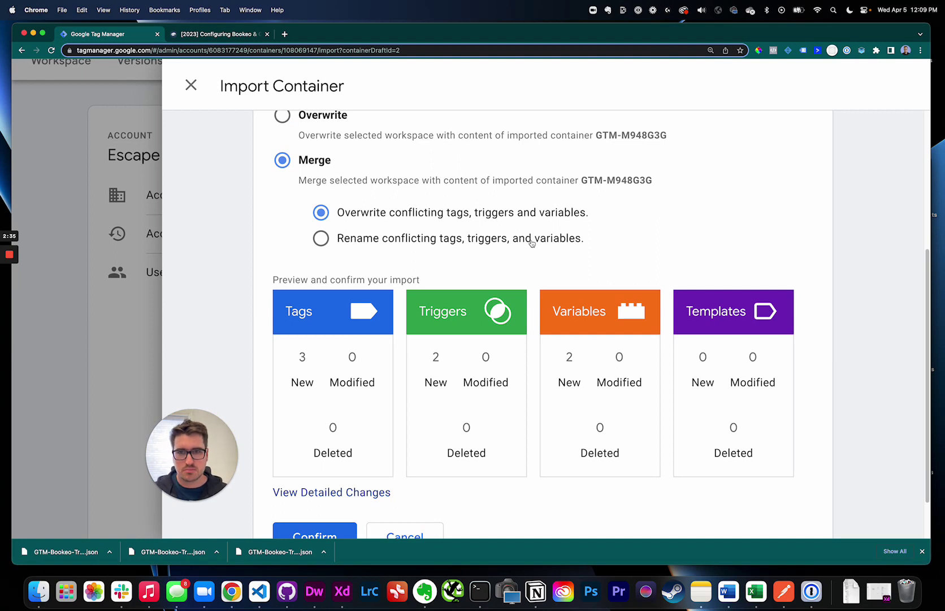
pyautogui.scroll(-2, 531, 243)
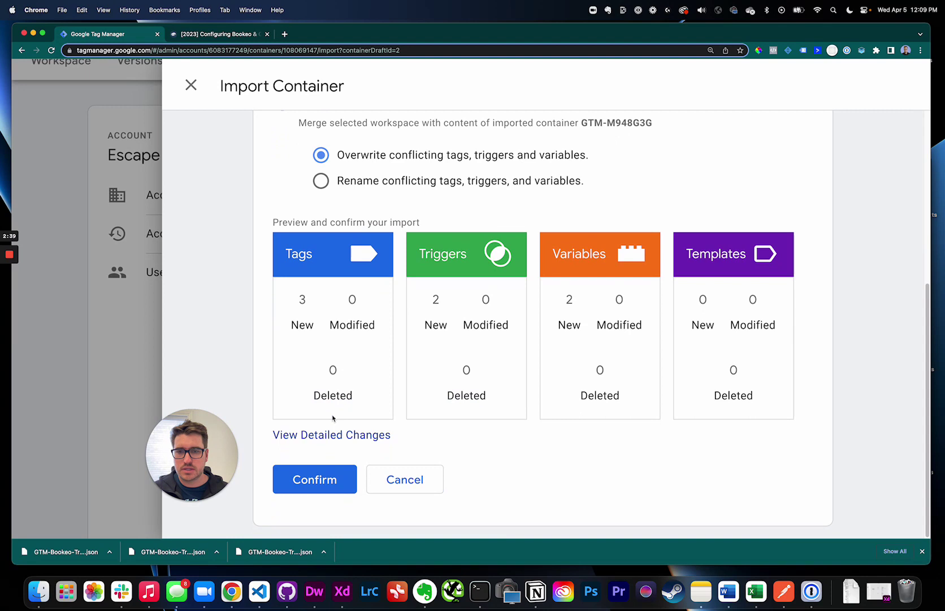
pyautogui.click(320, 436)
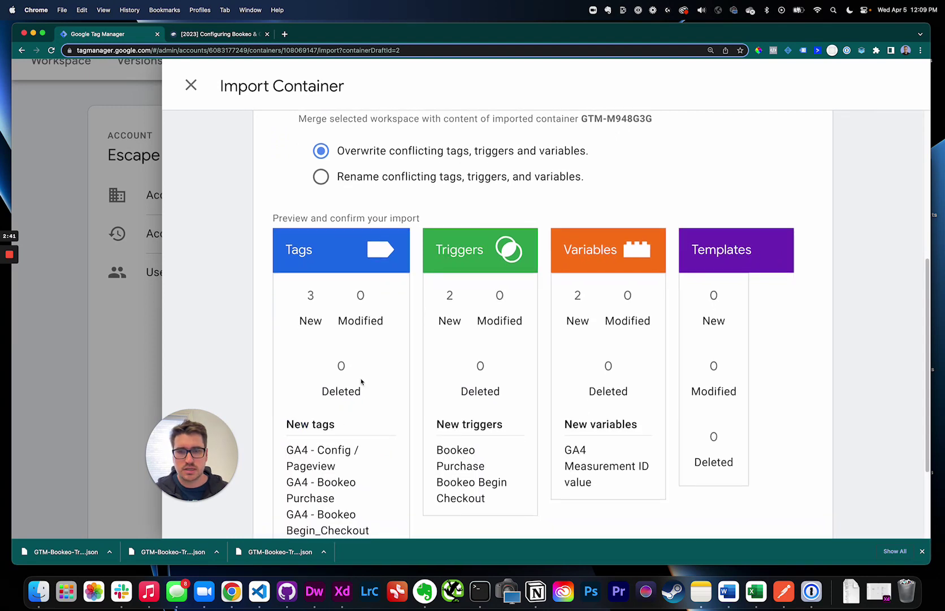
pyautogui.scroll(-3, 360, 380)
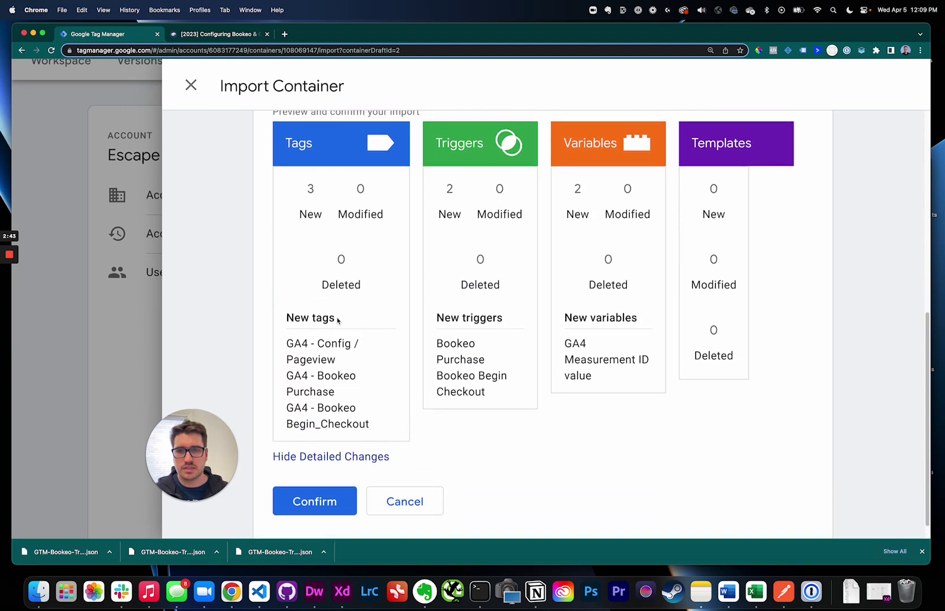
pyautogui.moveTo(338, 320); pyautogui.dragTo(290, 319)
pyautogui.moveTo(391, 215); pyautogui.dragTo(354, 193)
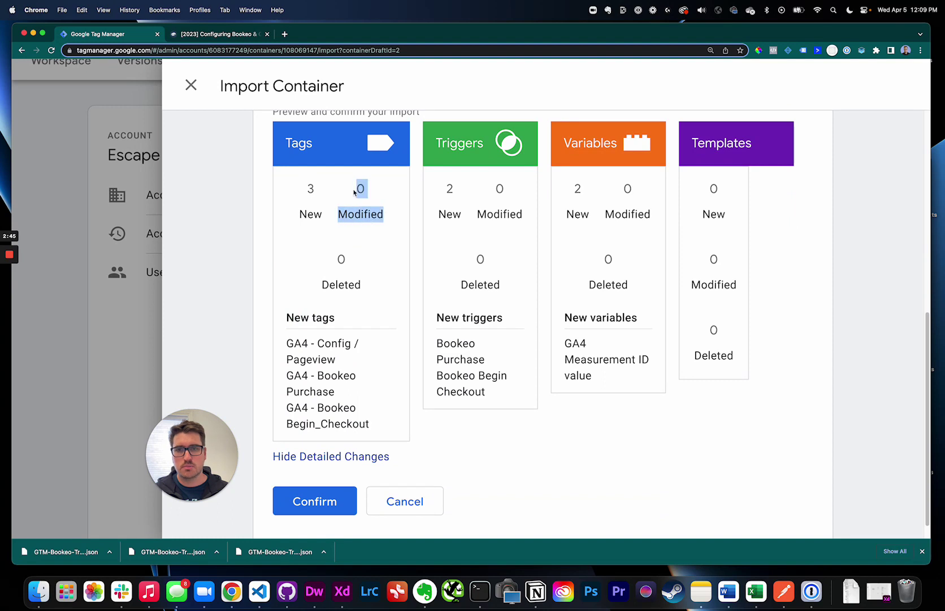
pyautogui.moveTo(368, 305); pyautogui.dragTo(332, 263)
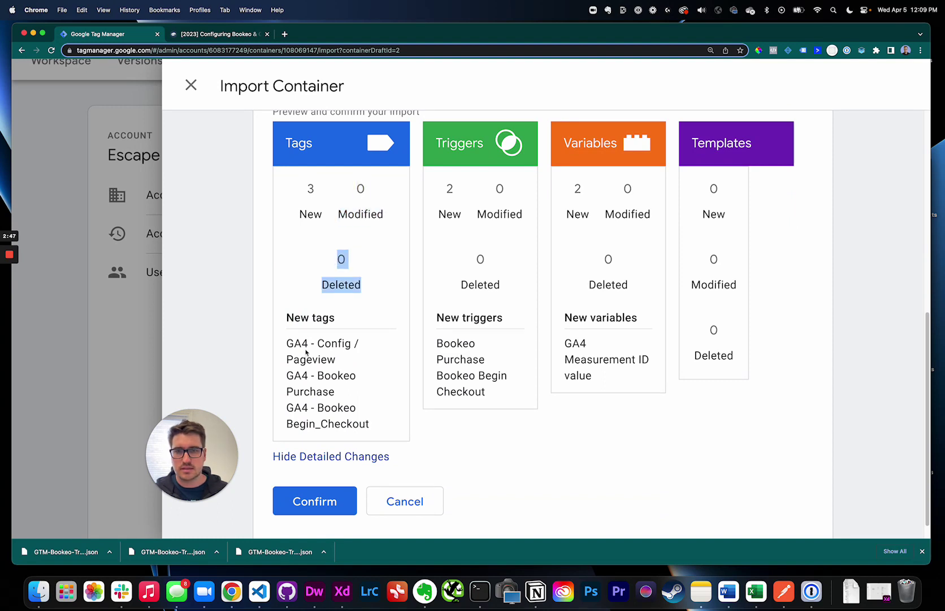
pyautogui.scroll(1, 446, 356)
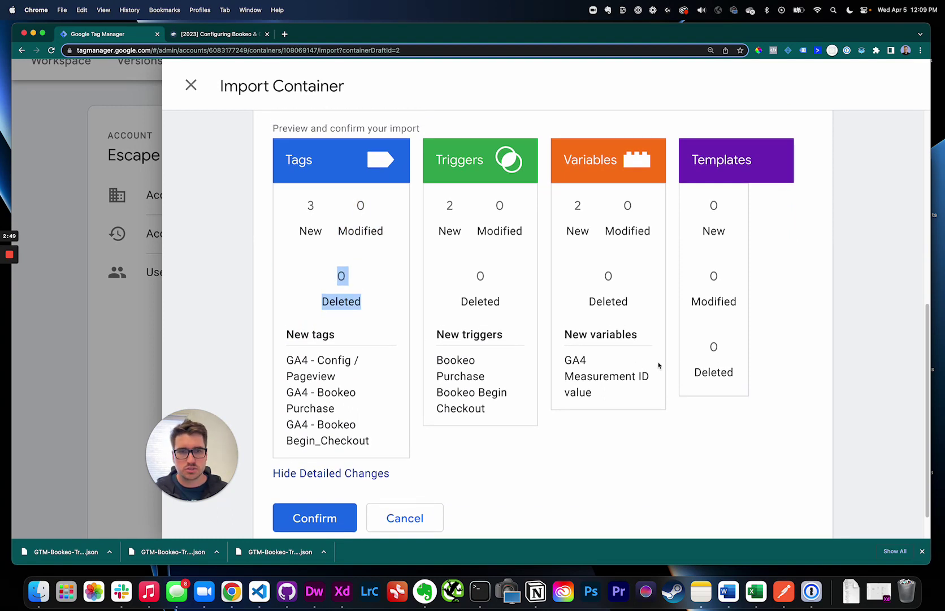
pyautogui.scroll(-1, 495, 377)
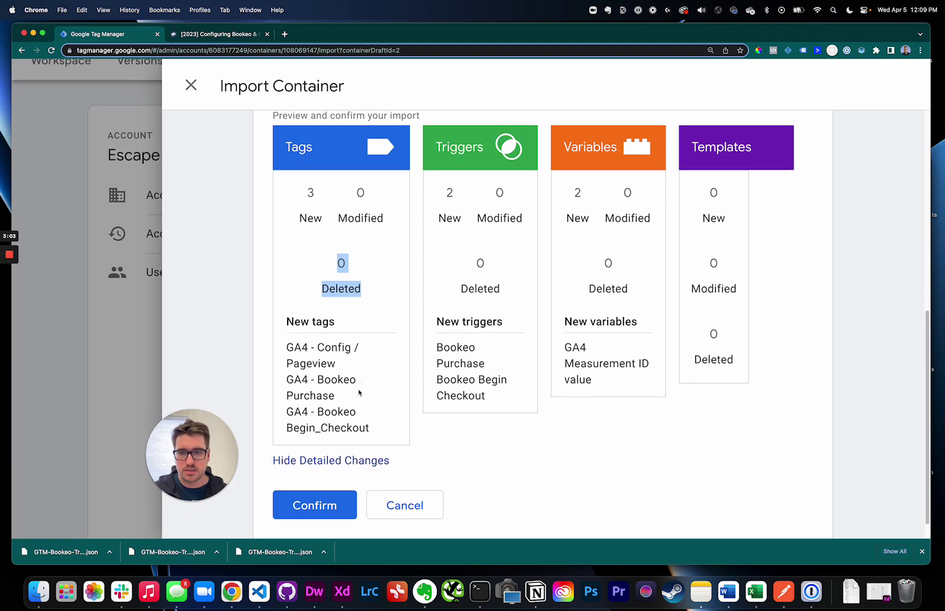
pyautogui.scroll(-1, 347, 436)
pyautogui.click(333, 492)
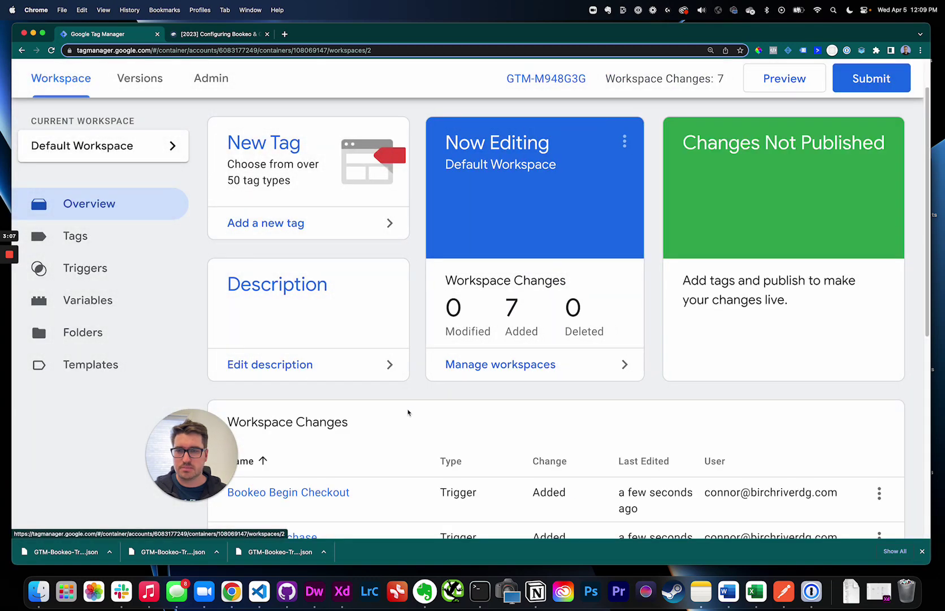
# Show the Tags list with Bookeo Begin_Checkout, Bookeo Purchase and Config / Pageview
pyautogui.scroll(-2, 401, 403)
pyautogui.scroll(-5, 400, 405)
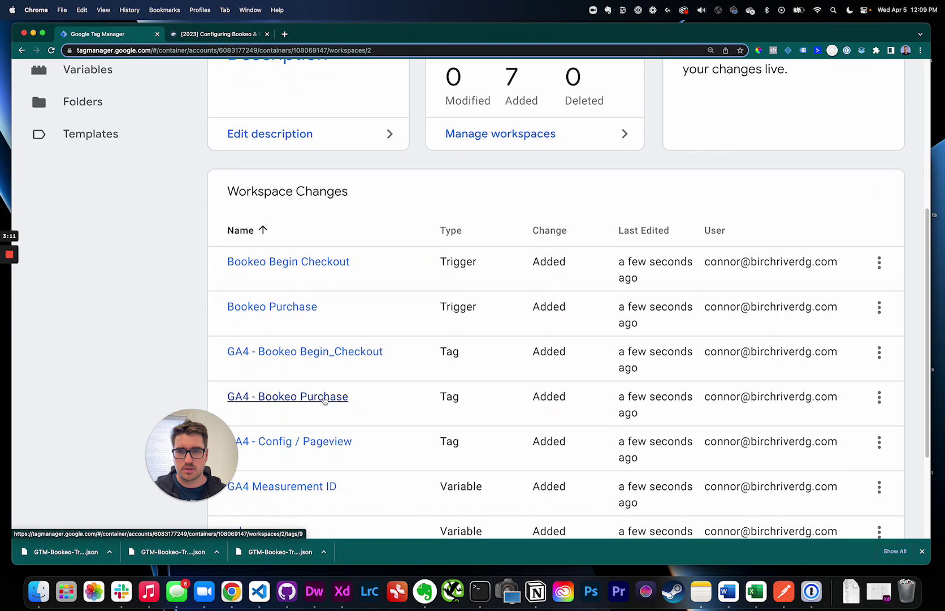
pyautogui.scroll(7, 328, 404)
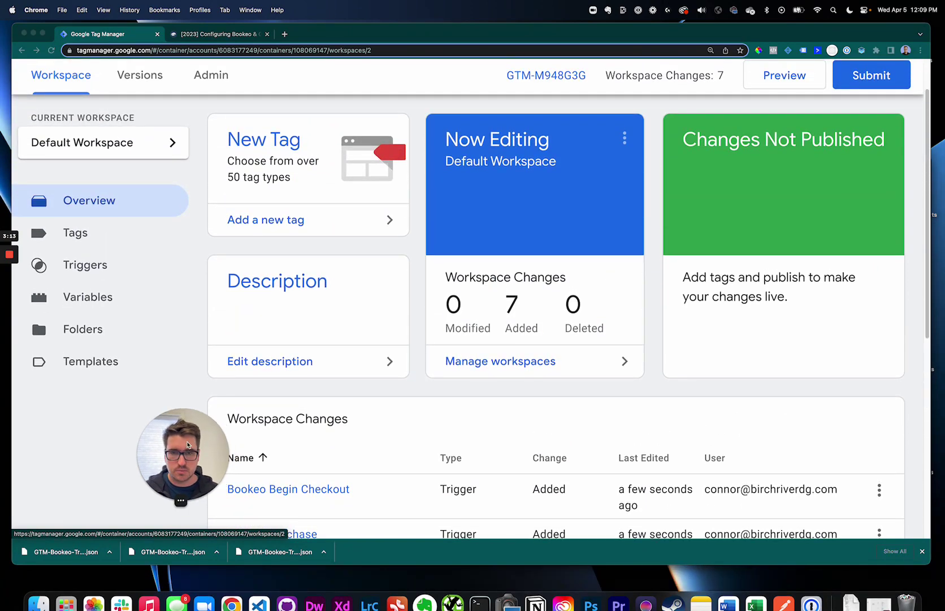
pyautogui.moveTo(191, 452); pyautogui.dragTo(81, 449)
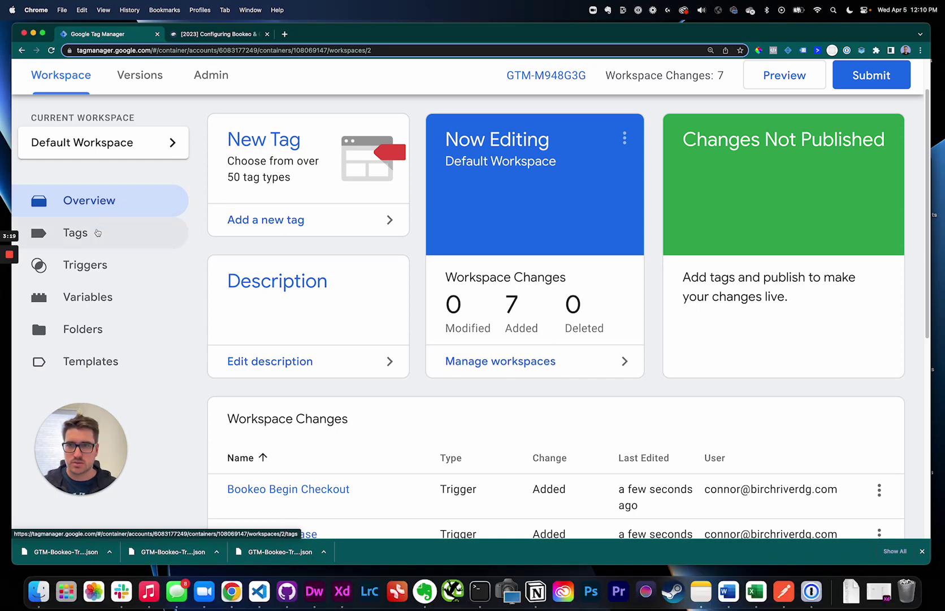
pyautogui.click(97, 232)
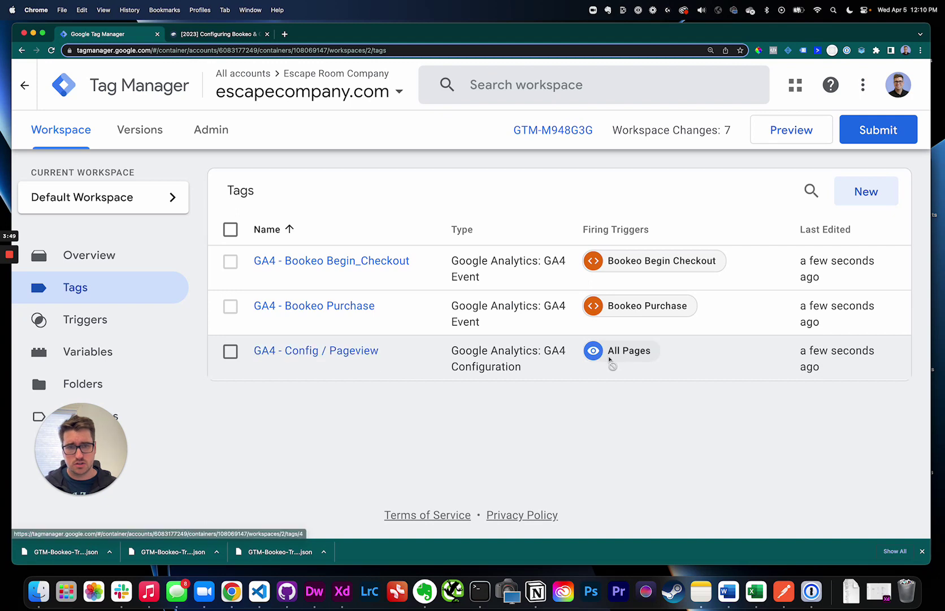
pyautogui.moveTo(118, 446); pyautogui.dragTo(258, 449)
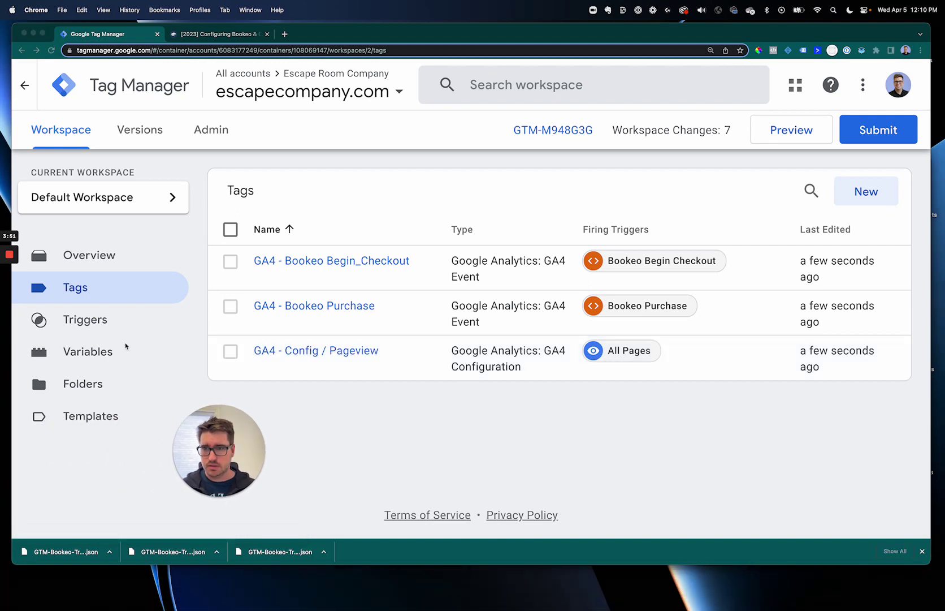
# Check the Triggers list, then view user-defined variables GA4 Measurement ID and value
pyautogui.click(104, 321)
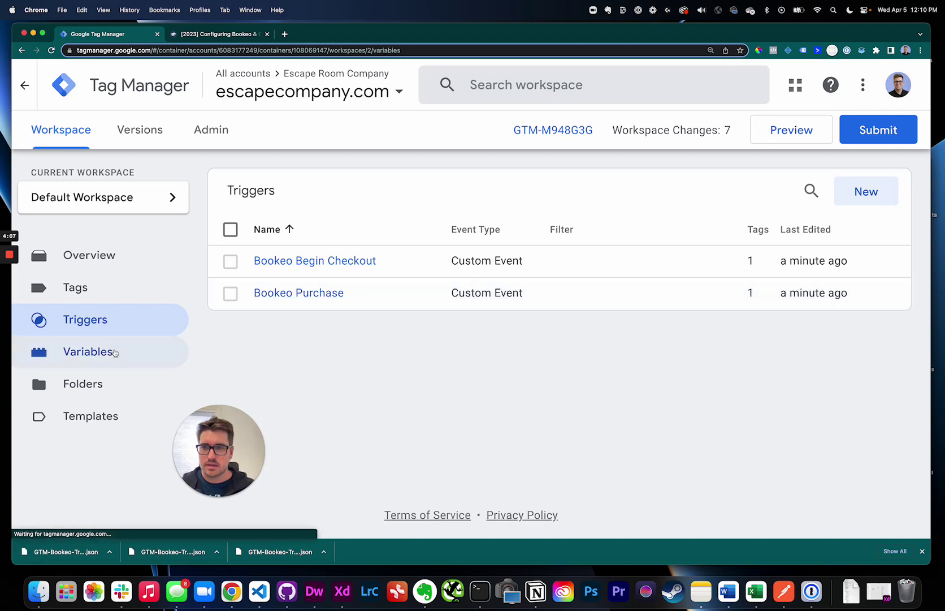
pyautogui.click(114, 351)
pyautogui.scroll(-3, 398, 343)
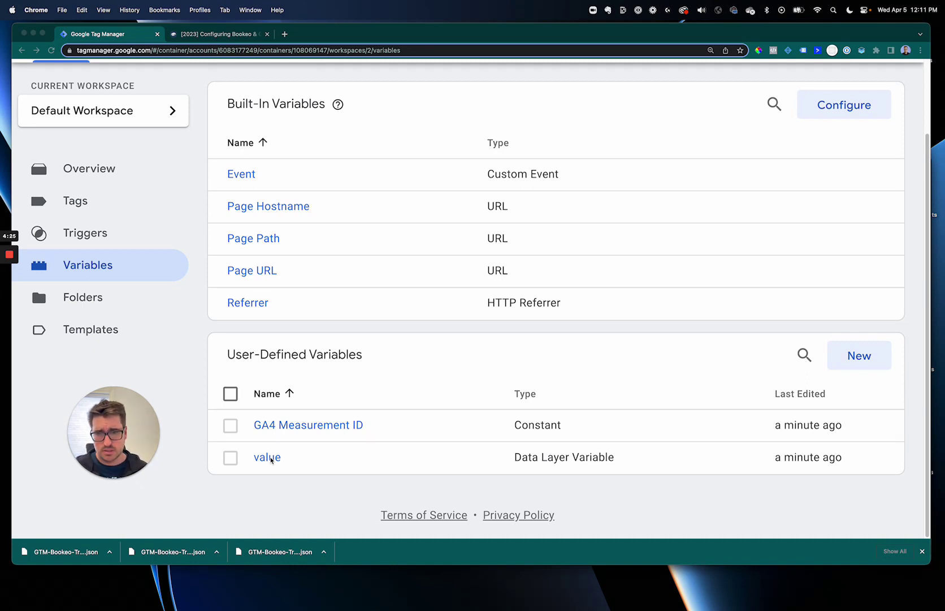
pyautogui.click(331, 428)
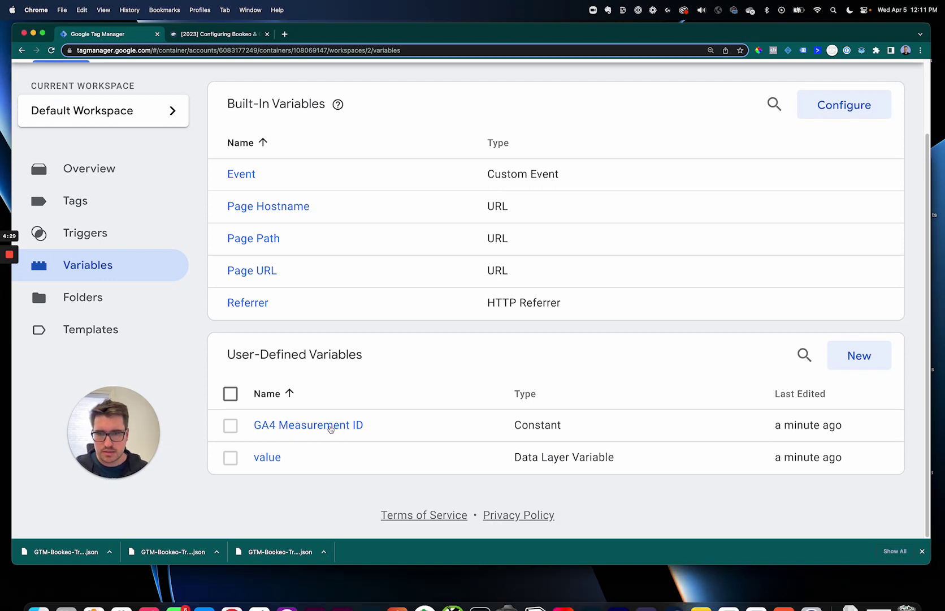
# Replace the GA4 Measurement ID constant's placeholder value with G-437473736
pyautogui.click(331, 428)
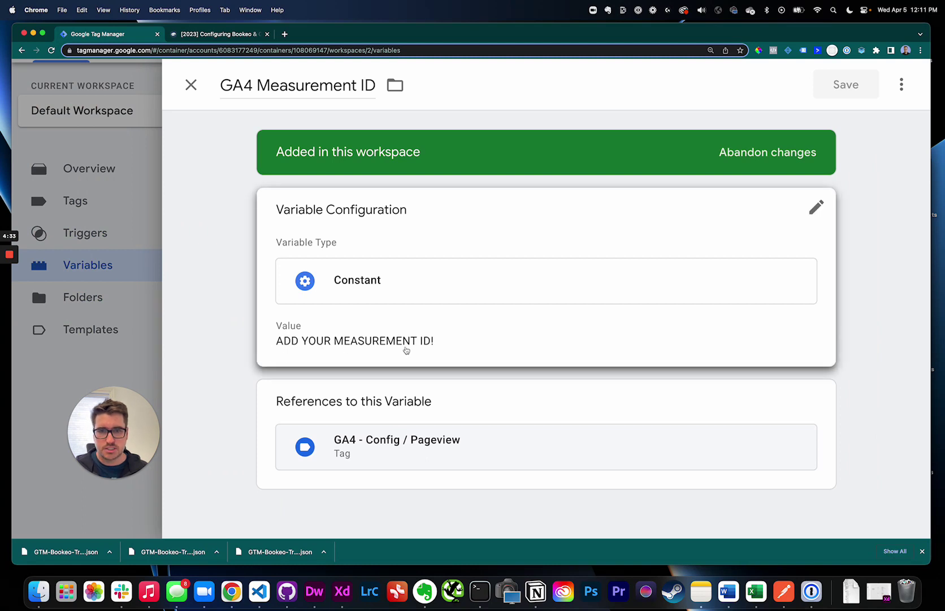
pyautogui.click(397, 344)
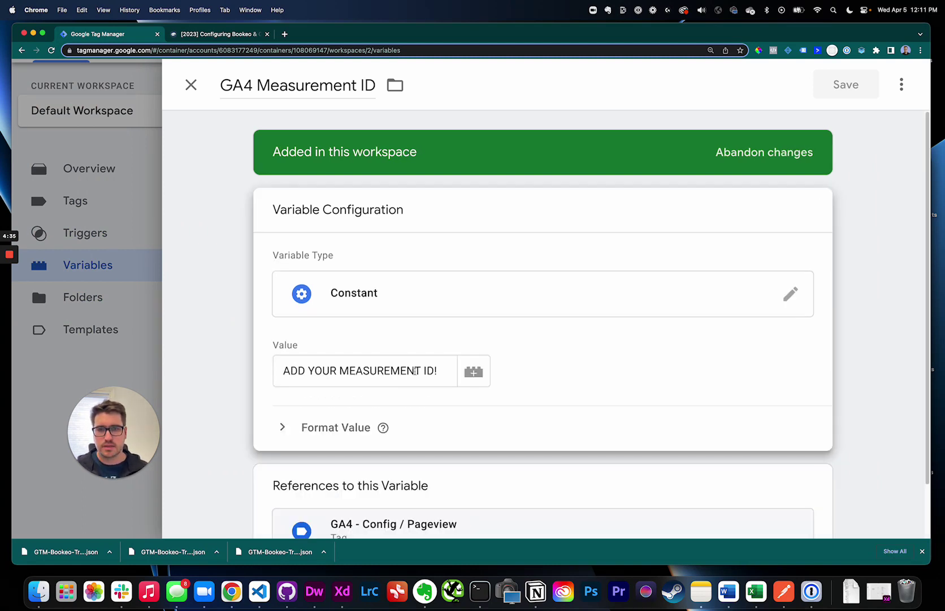
pyautogui.moveTo(417, 370); pyautogui.dragTo(377, 337)
pyautogui.write('G')
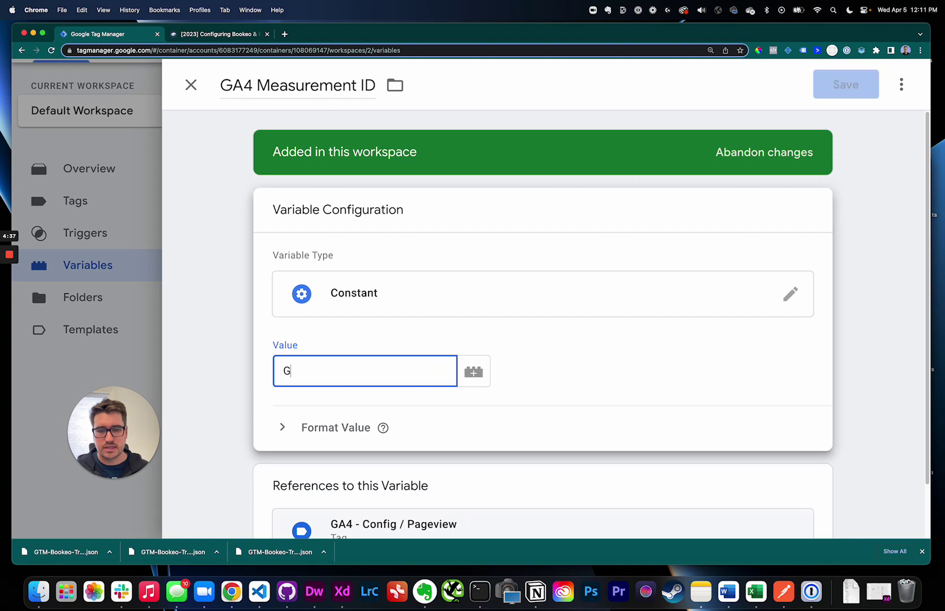
pyautogui.write('-437473736')
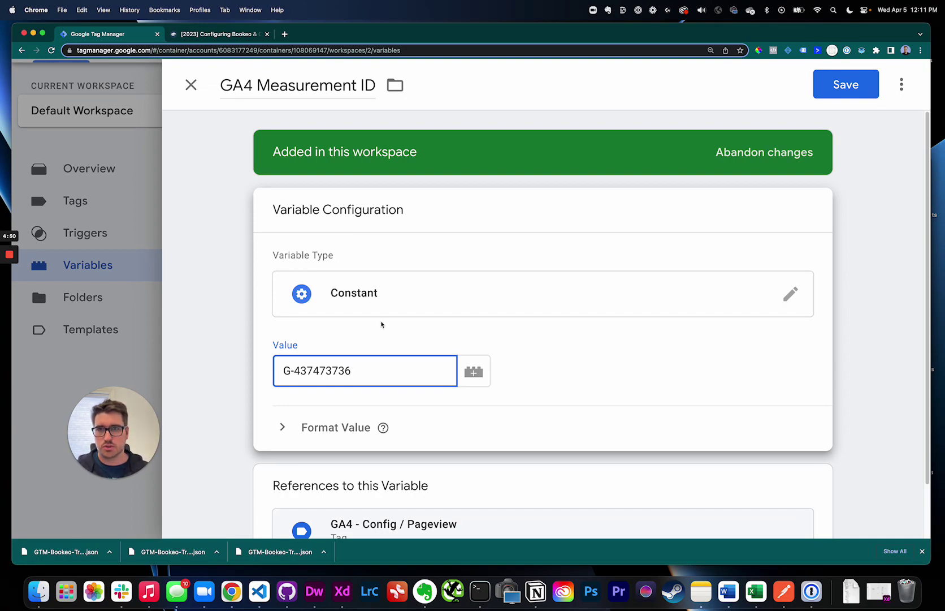
pyautogui.click(218, 36)
pyautogui.scroll(15, 263, 260)
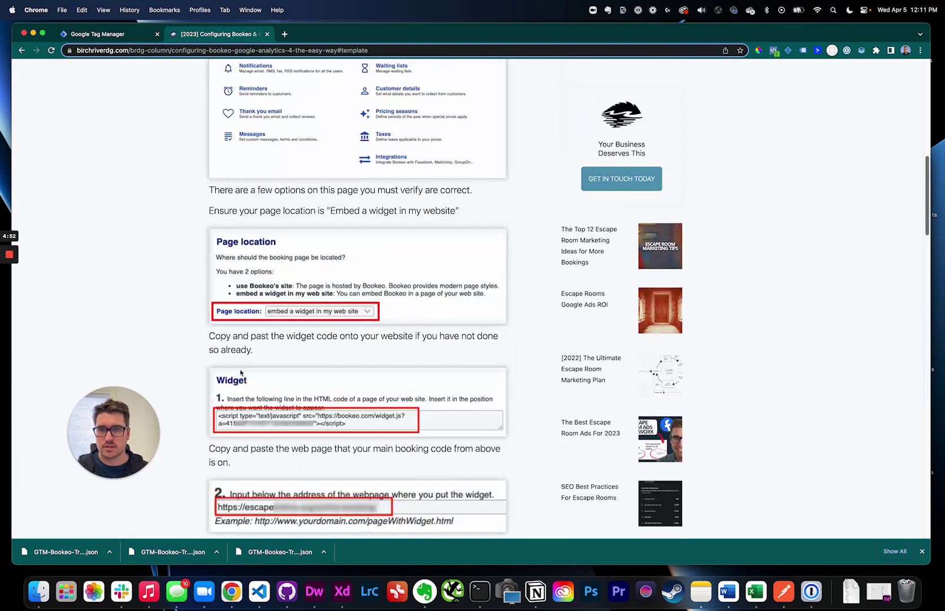
pyautogui.scroll(4, 243, 362)
pyautogui.scroll(-8, 265, 254)
pyautogui.scroll(1, 281, 156)
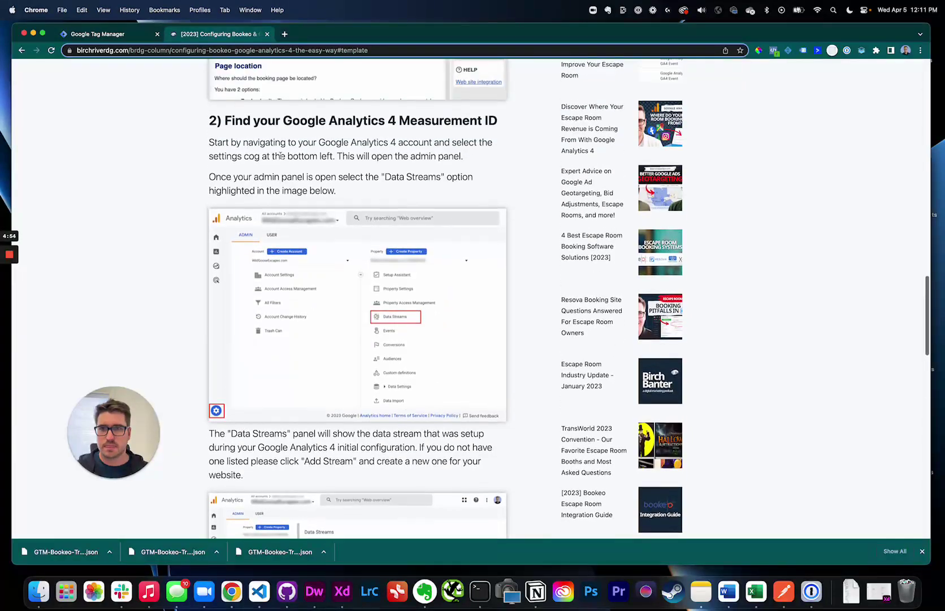
pyautogui.moveTo(225, 120); pyautogui.dragTo(503, 131)
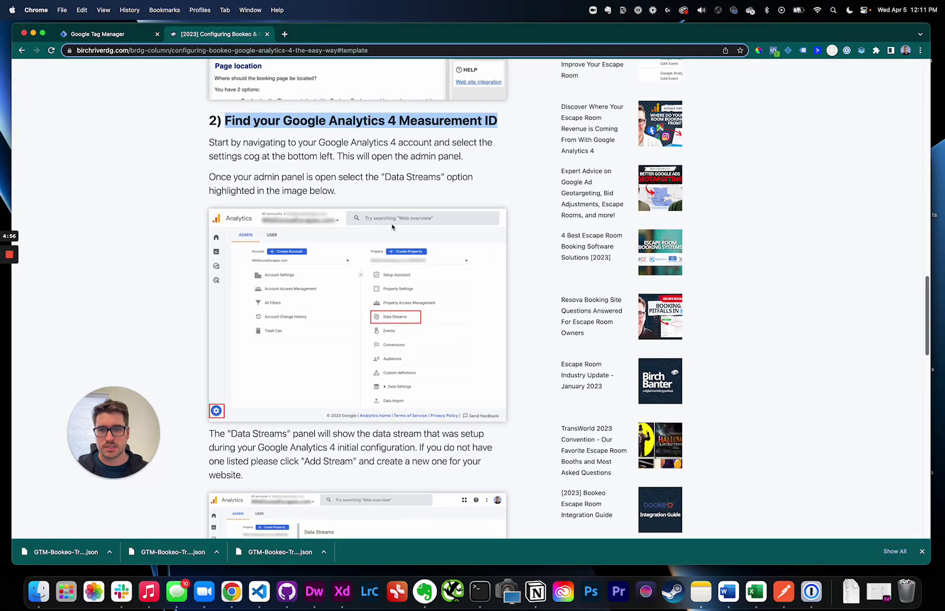
pyautogui.scroll(-10, 392, 227)
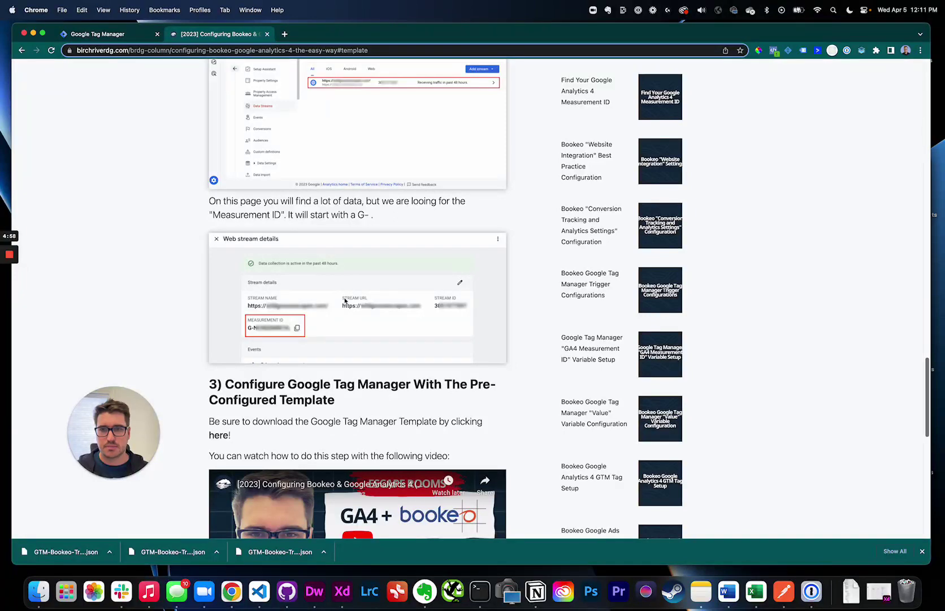
pyautogui.press('super+1')
pyautogui.moveTo(353, 370); pyautogui.dragTo(265, 375)
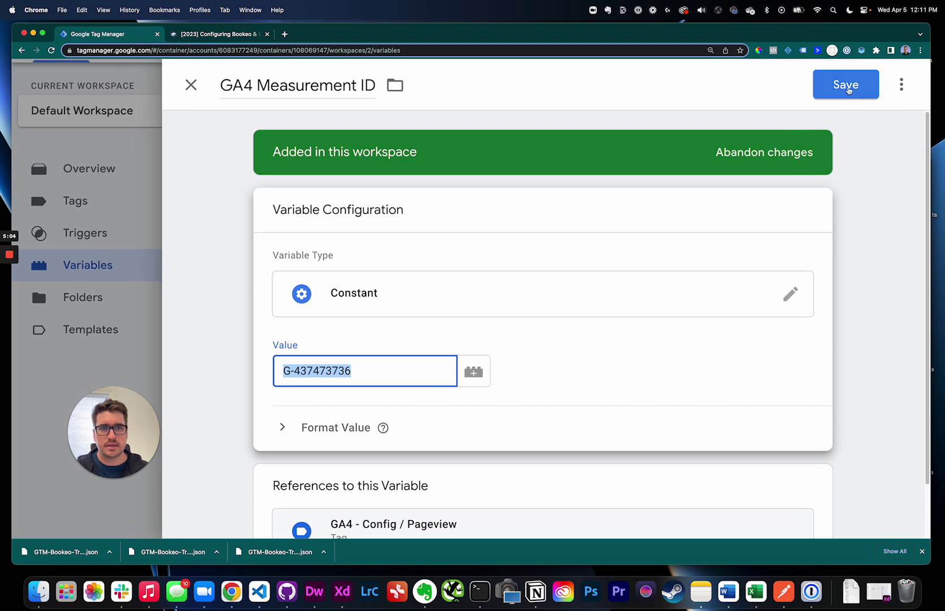
# Save the variable and publish the workspace as version 'Added GA4 Bookeo Template Info'
pyautogui.click(848, 89)
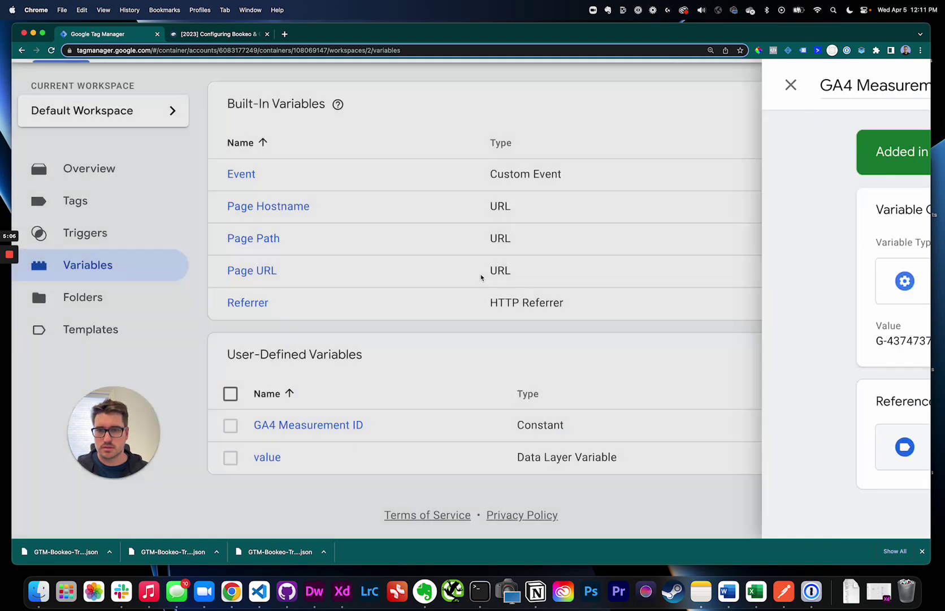
pyautogui.scroll(3, 396, 339)
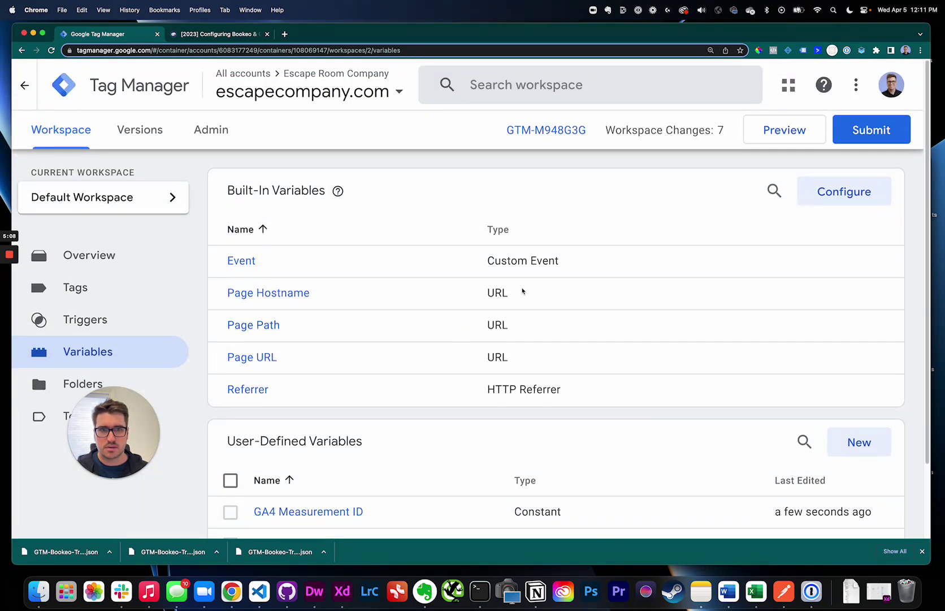
pyautogui.click(888, 130)
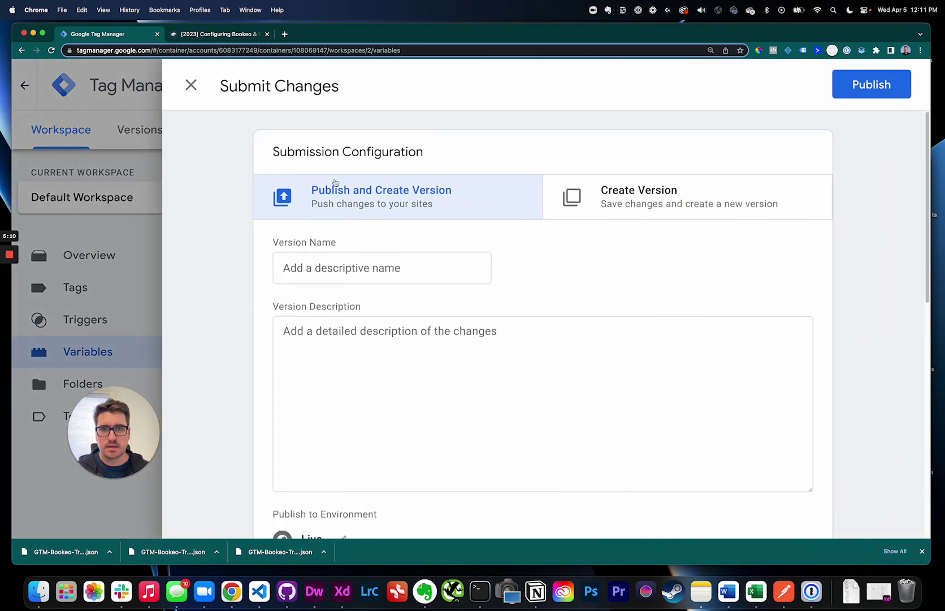
pyautogui.click(428, 263)
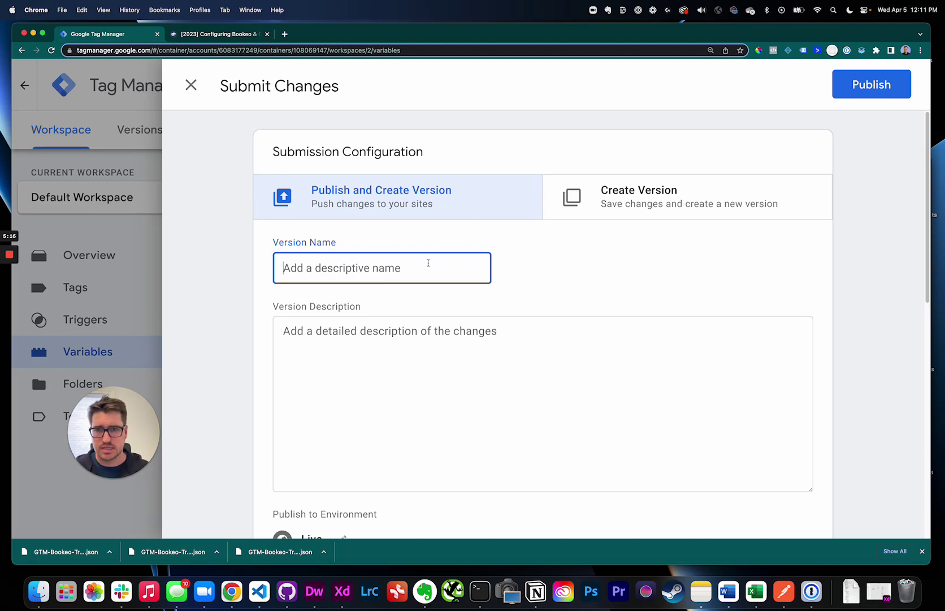
pyautogui.write('Added GA4 B')
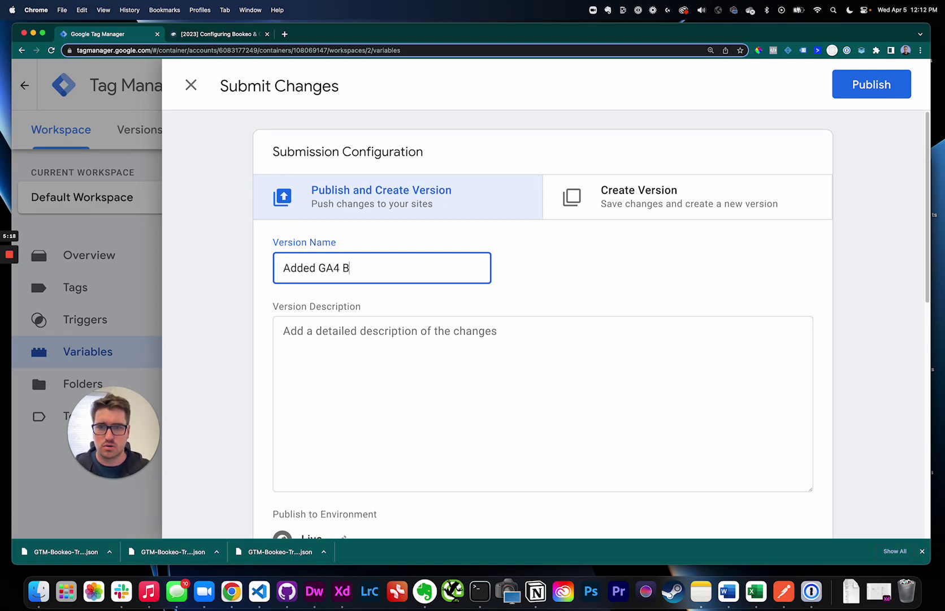
pyautogui.write('ookeo Template Inf')
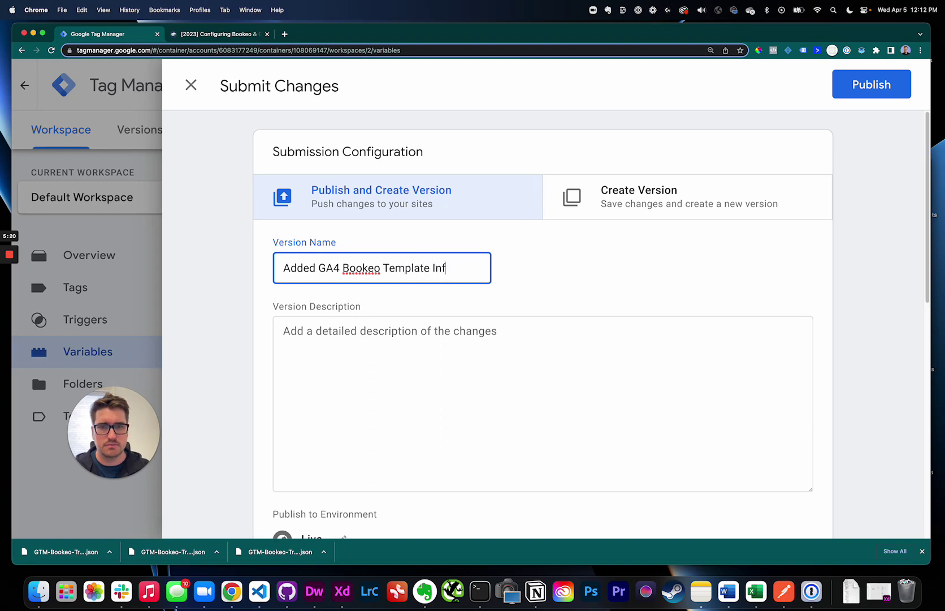
pyautogui.write('o')
pyautogui.click(872, 85)
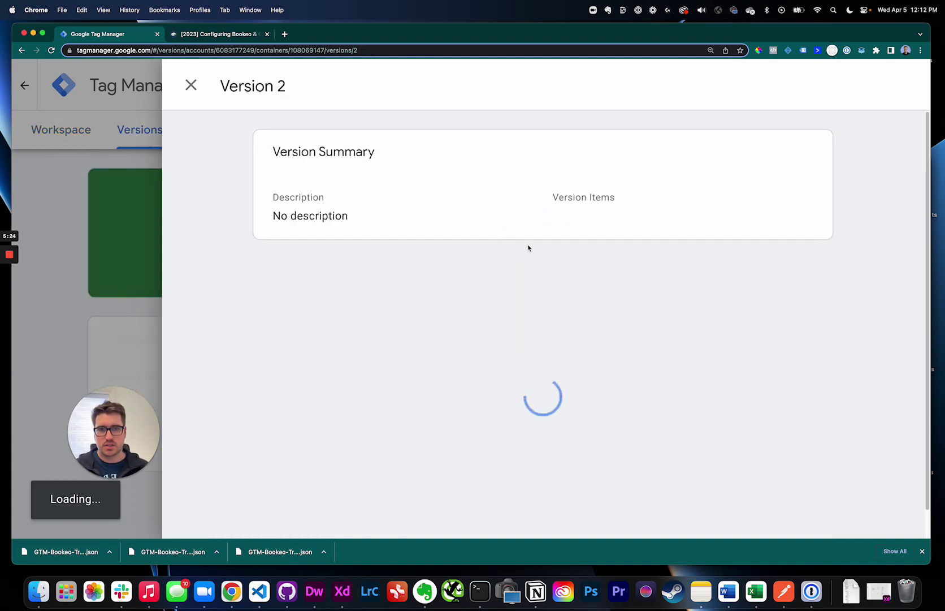
# Review the Version 2 summary: 3 tags, 2 triggers and 7 variables
pyautogui.moveTo(127, 434); pyautogui.dragTo(677, 151)
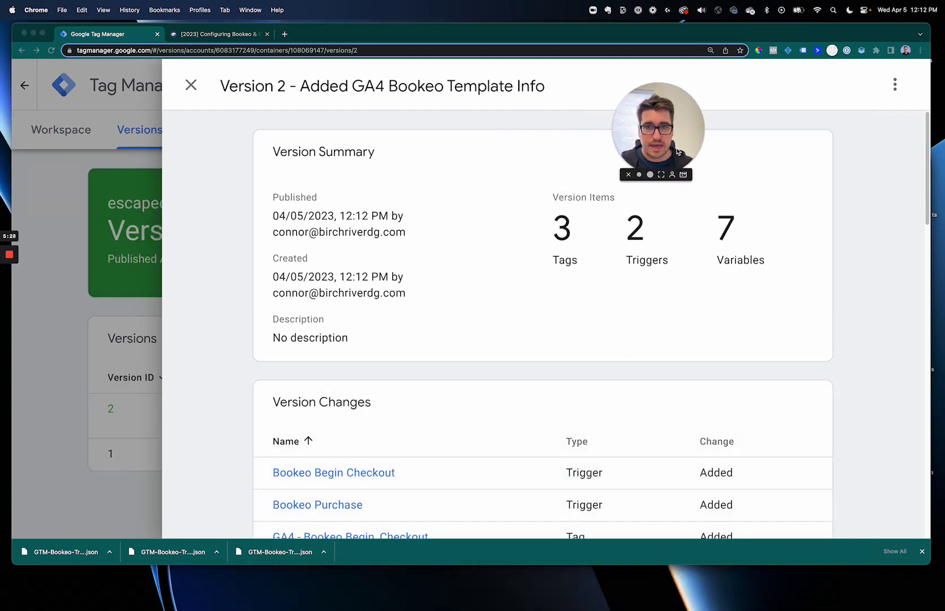